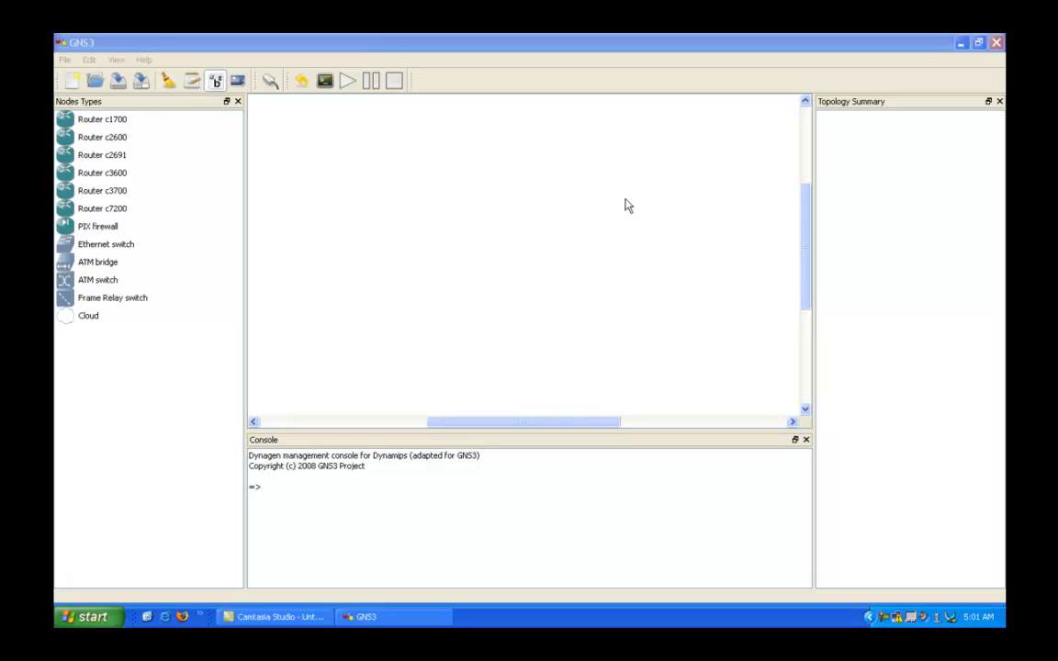
Minimize GNS3 and launch the Cisco SDM setup program from the C:\SDM_V_25 folder.
left_click(386, 42)
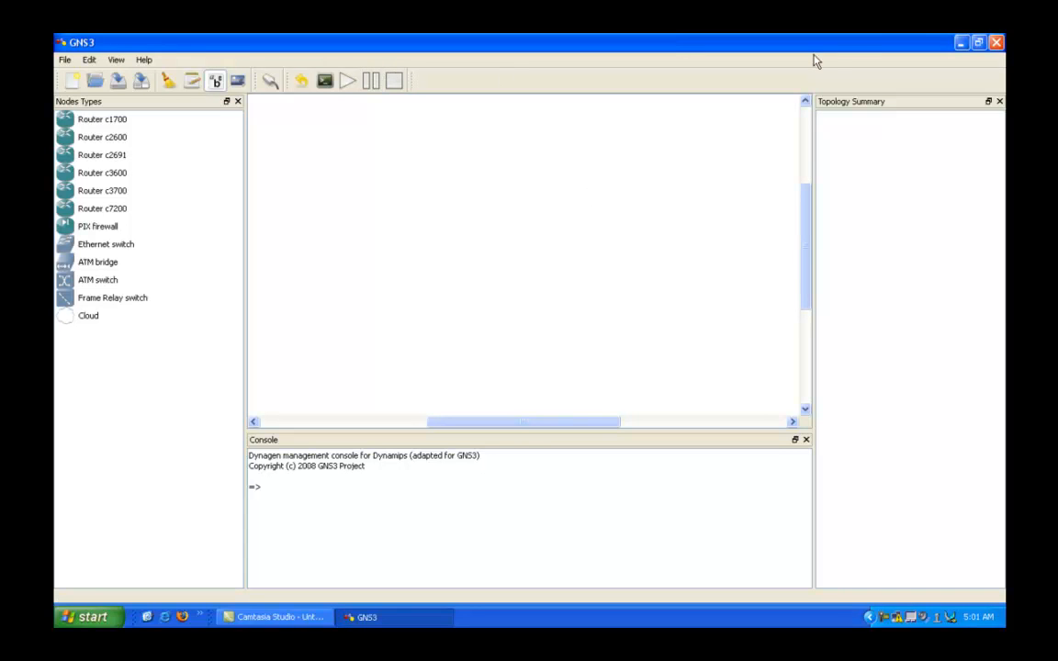
left_click(961, 43)
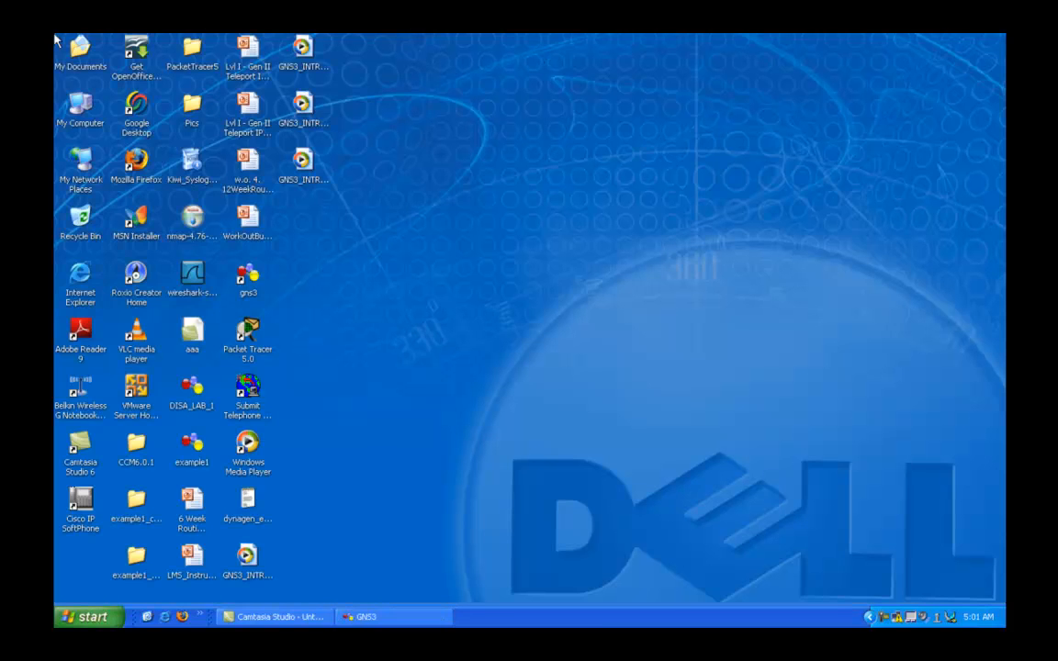
double_click(68, 103)
double_click(234, 122)
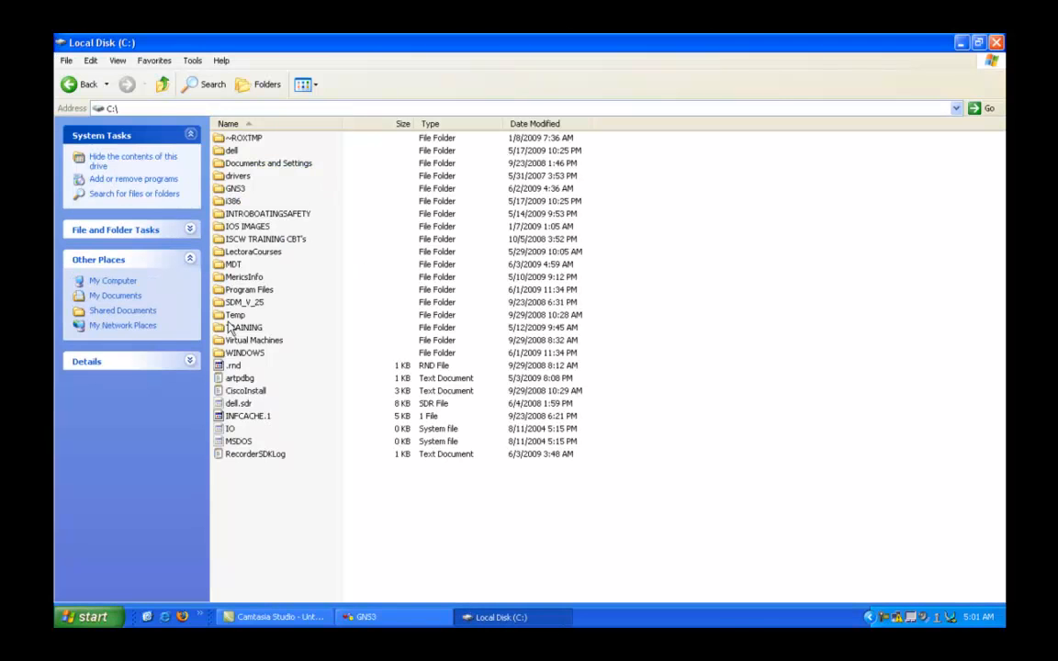
double_click(240, 304)
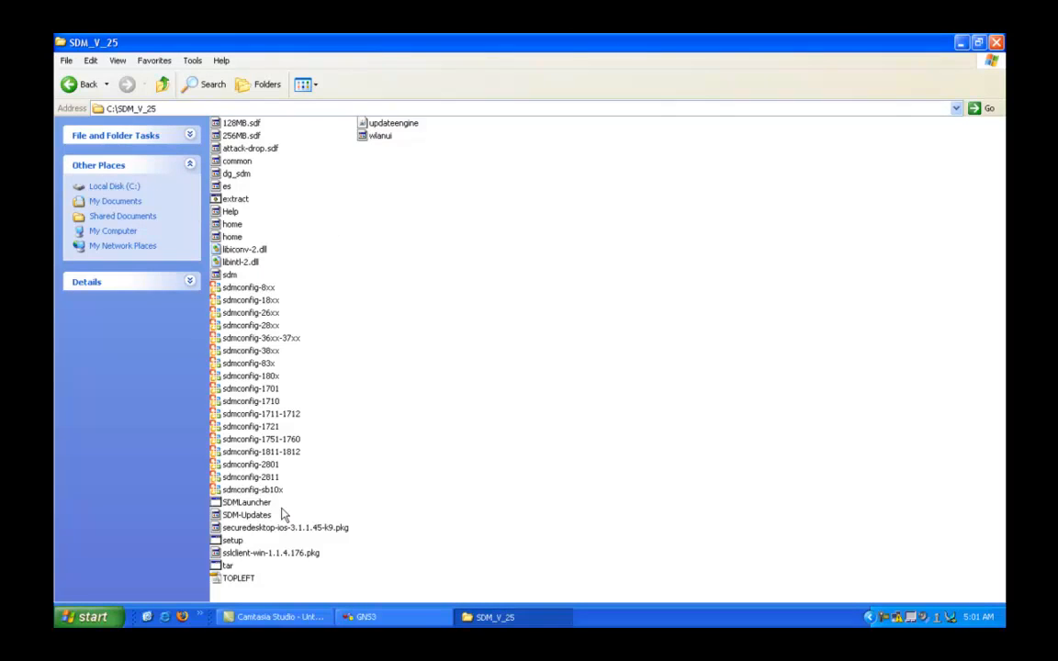
double_click(234, 541)
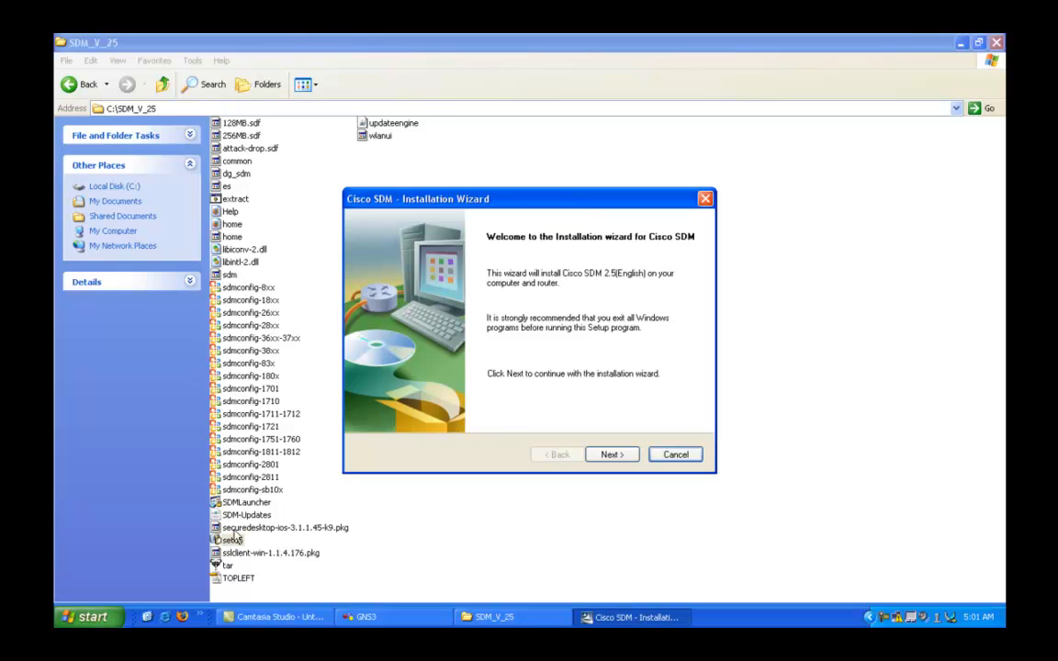
Accept the license, install Cisco SDM on this computer in the default destination folder, and finish without launching it.
left_click(633, 456)
left_click(369, 398)
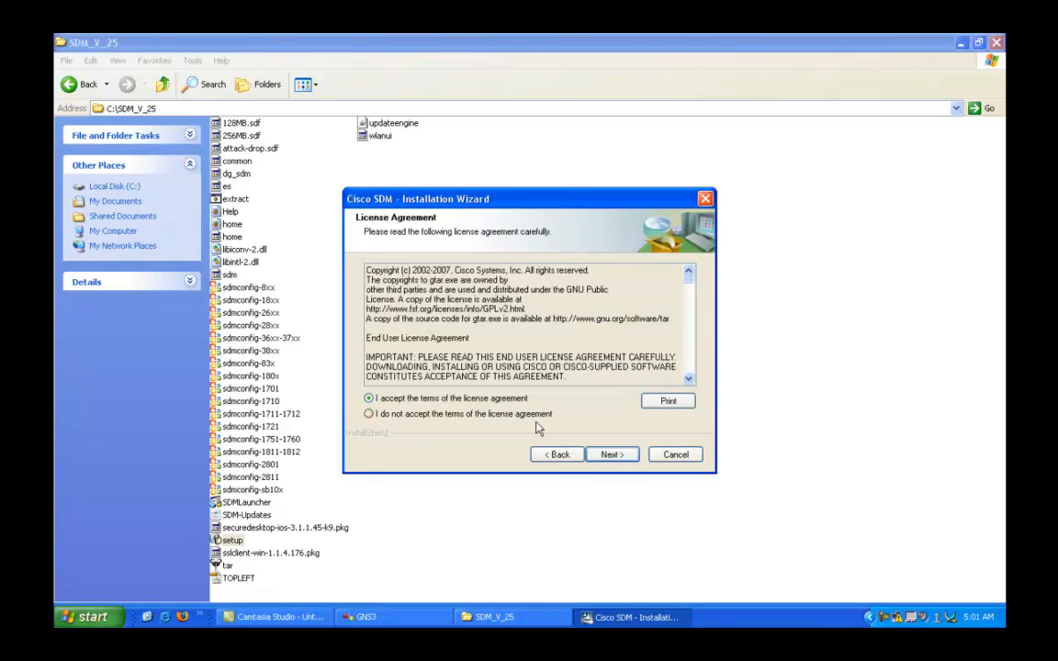
left_click(604, 455)
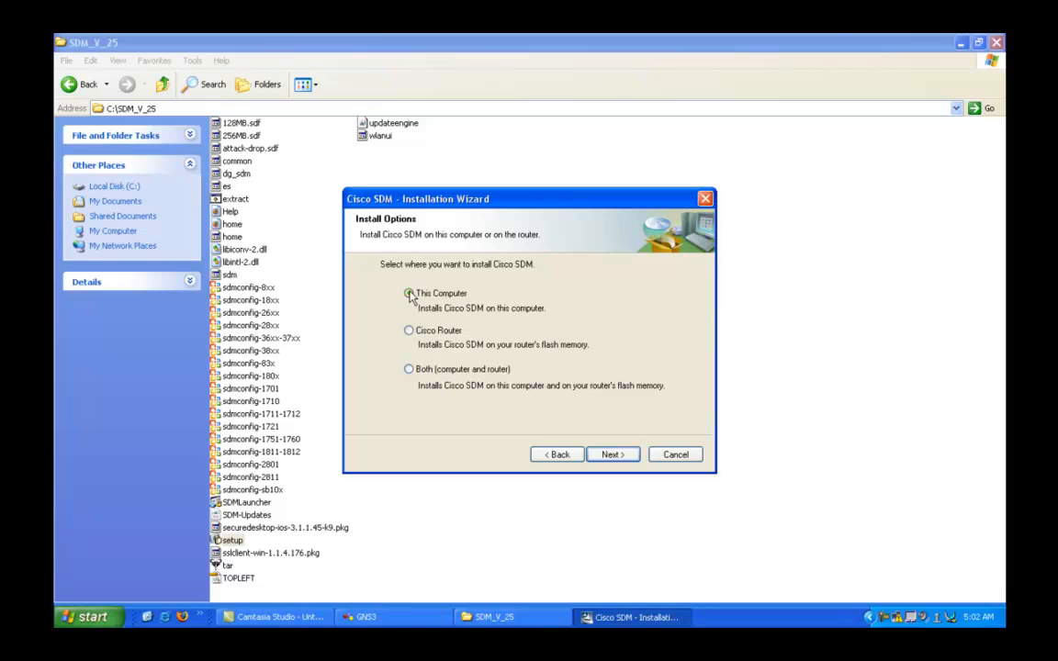
left_click(608, 455)
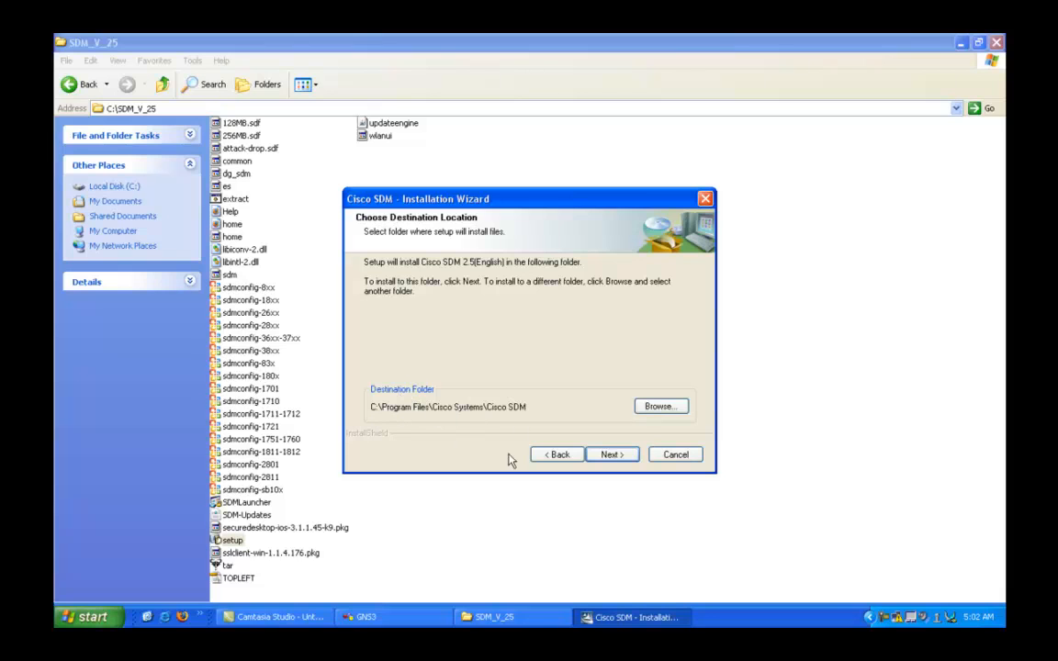
left_click(608, 456)
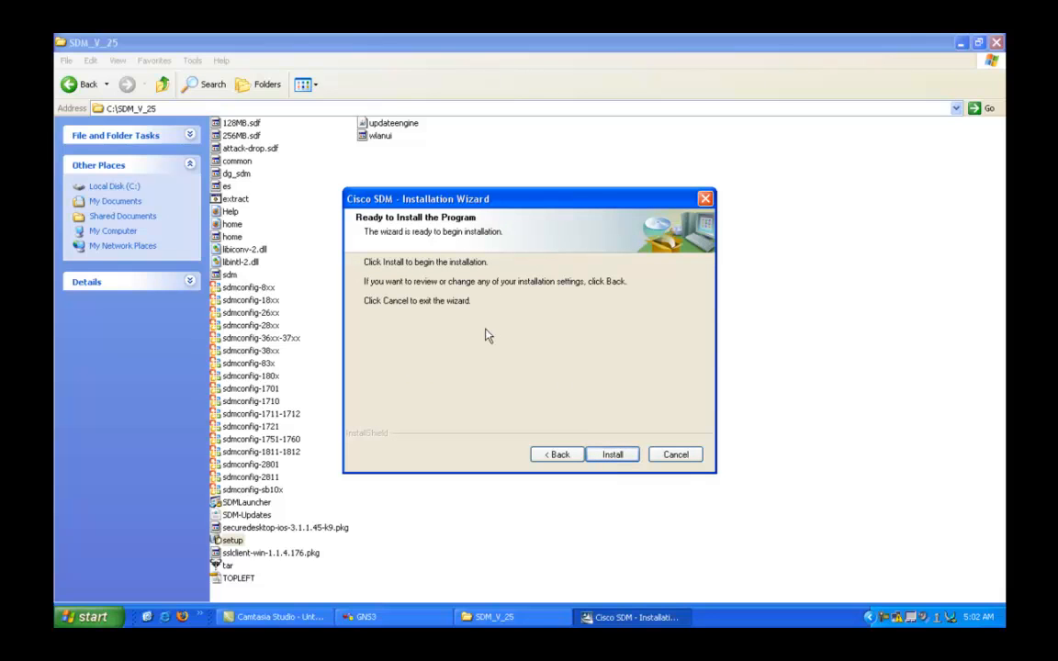
left_click(613, 456)
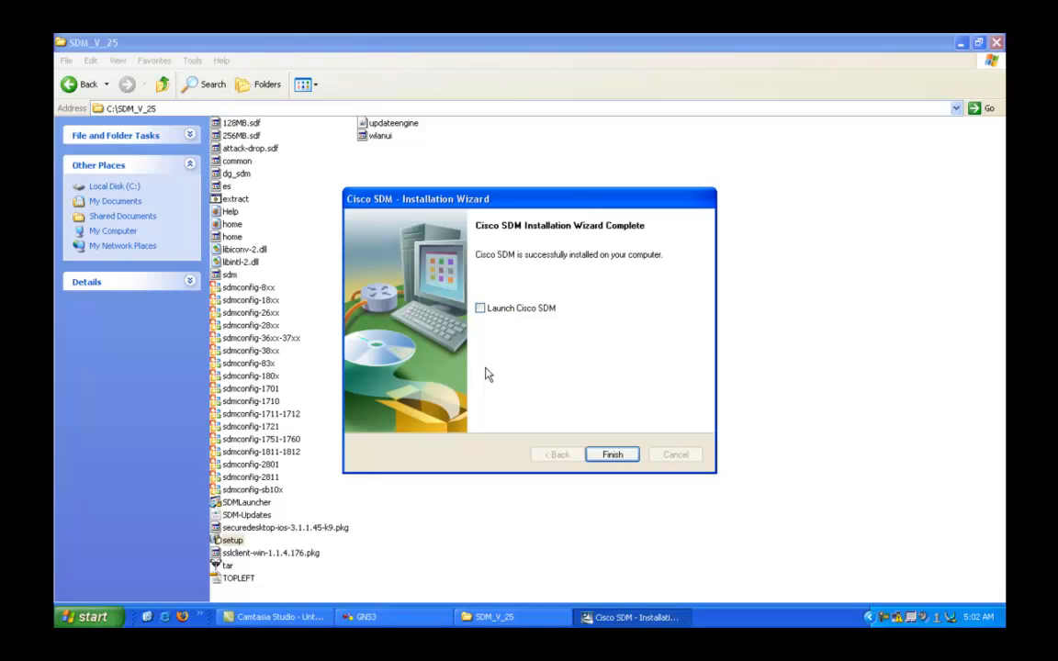
left_click(609, 455)
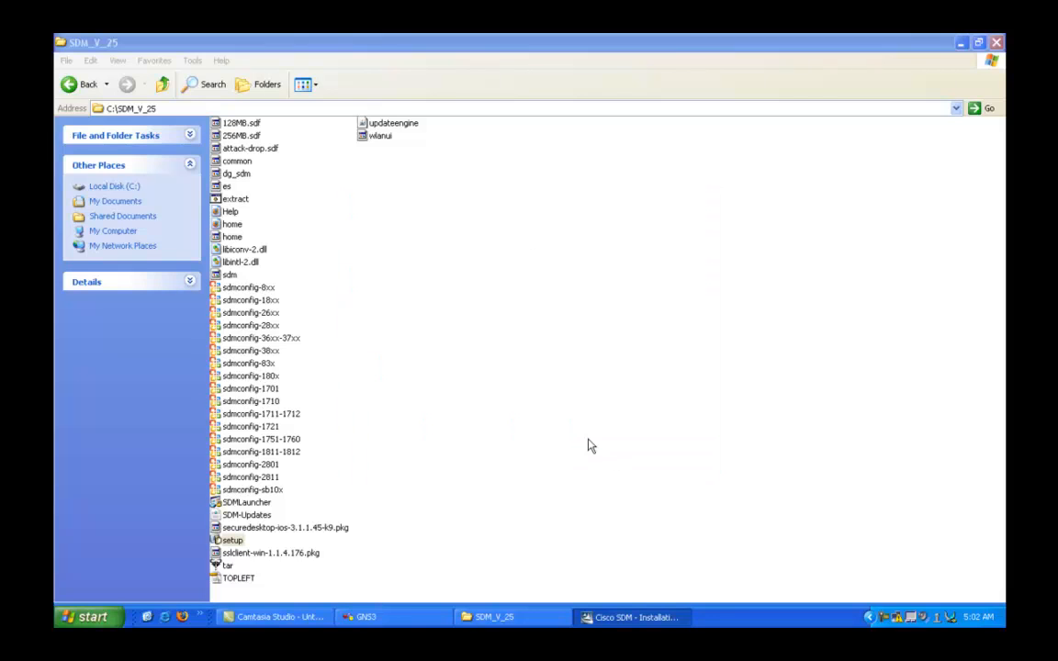
left_click(395, 616)
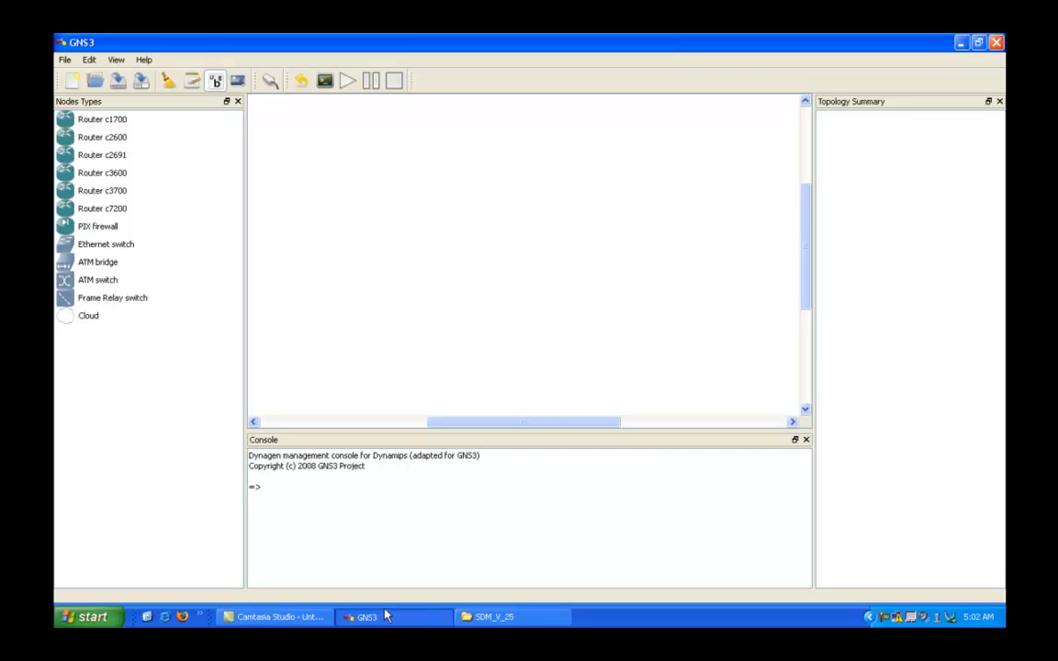
mouse_move(809, 194)
left_mouse_down()
mouse_move(807, 219)
mouse_move(807, 190)
left_mouse_up()
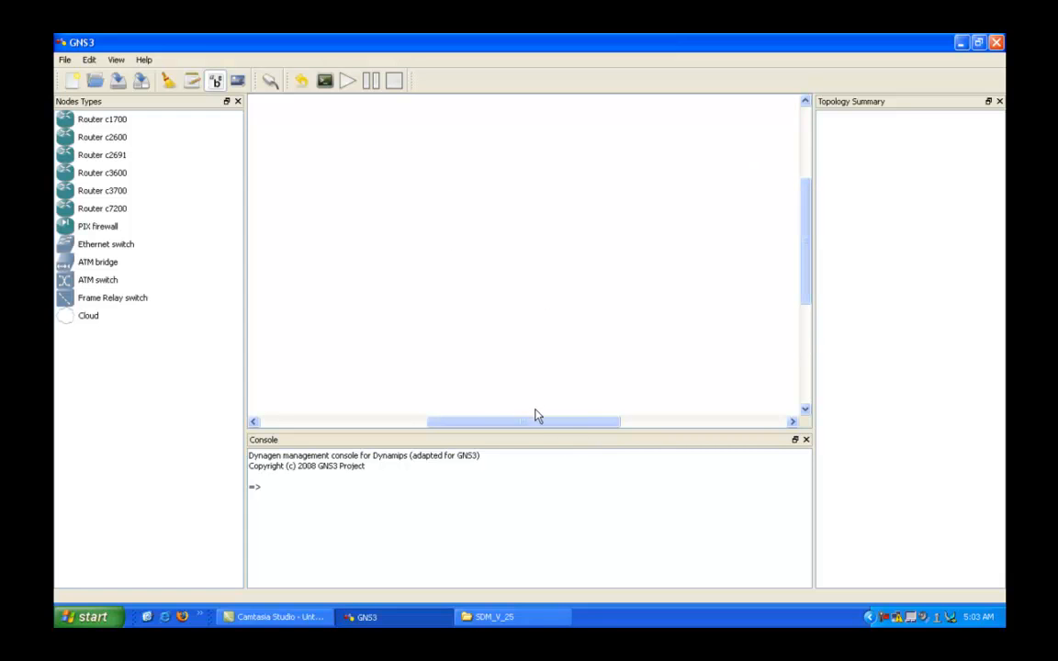
left_click_drag(534, 421, 562, 421)
mouse_move(807, 205)
left_mouse_down()
mouse_move(804, 227)
mouse_move(803, 209)
left_mouse_up()
left_click_drag(808, 227, 808, 231)
Open the Add Hardware Wizard from the Windows Control Panel and start its hardware search.
left_click(146, 620)
left_click(62, 623)
mouse_move(165, 469)
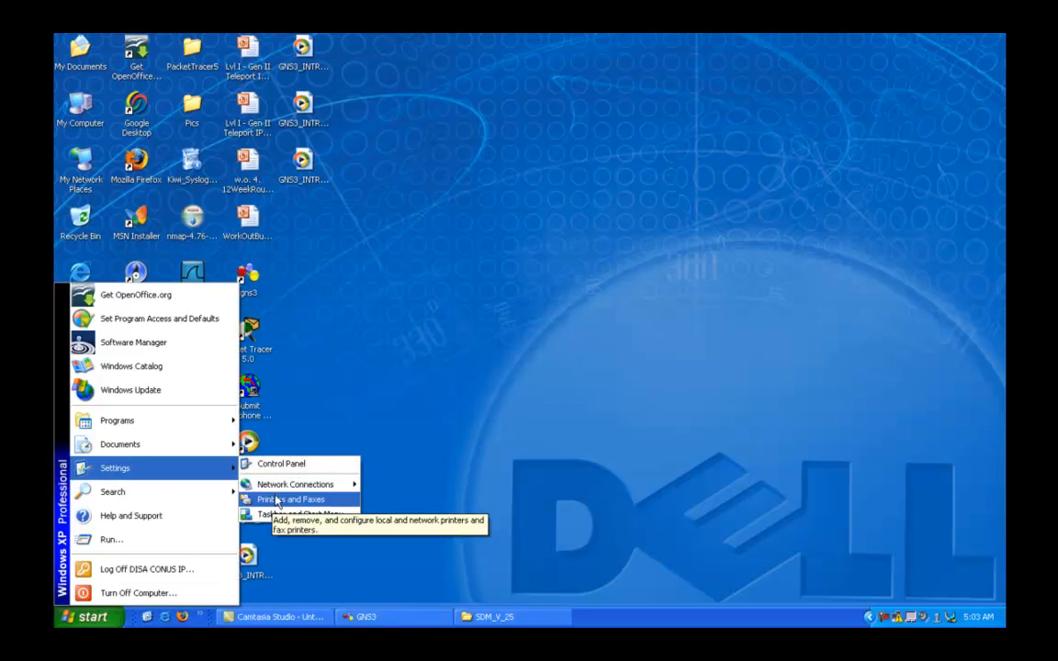
left_click(276, 464)
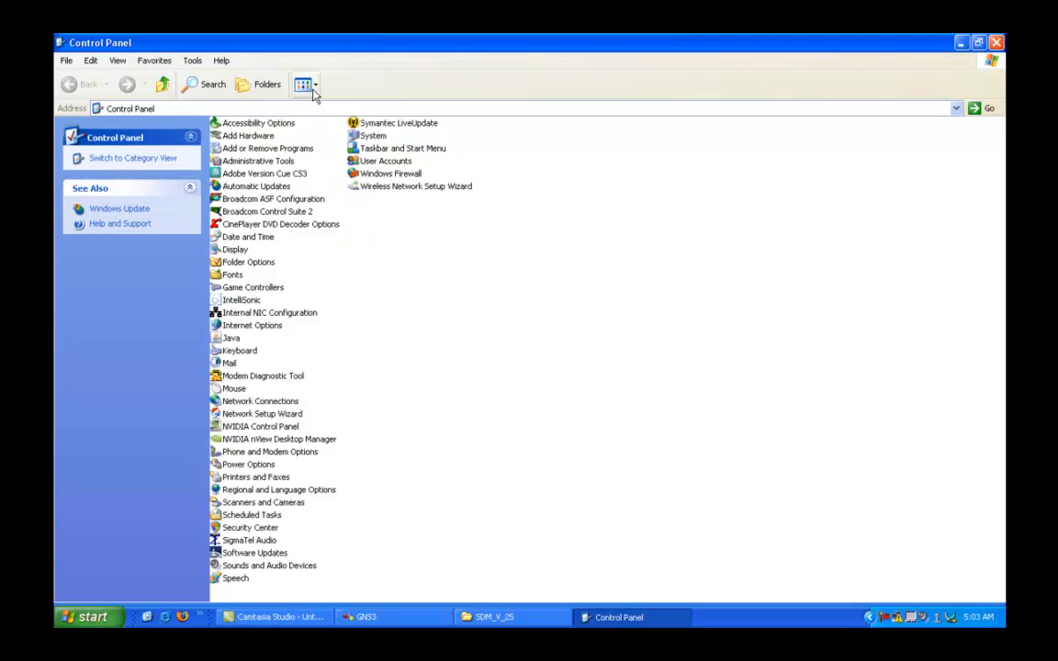
double_click(238, 136)
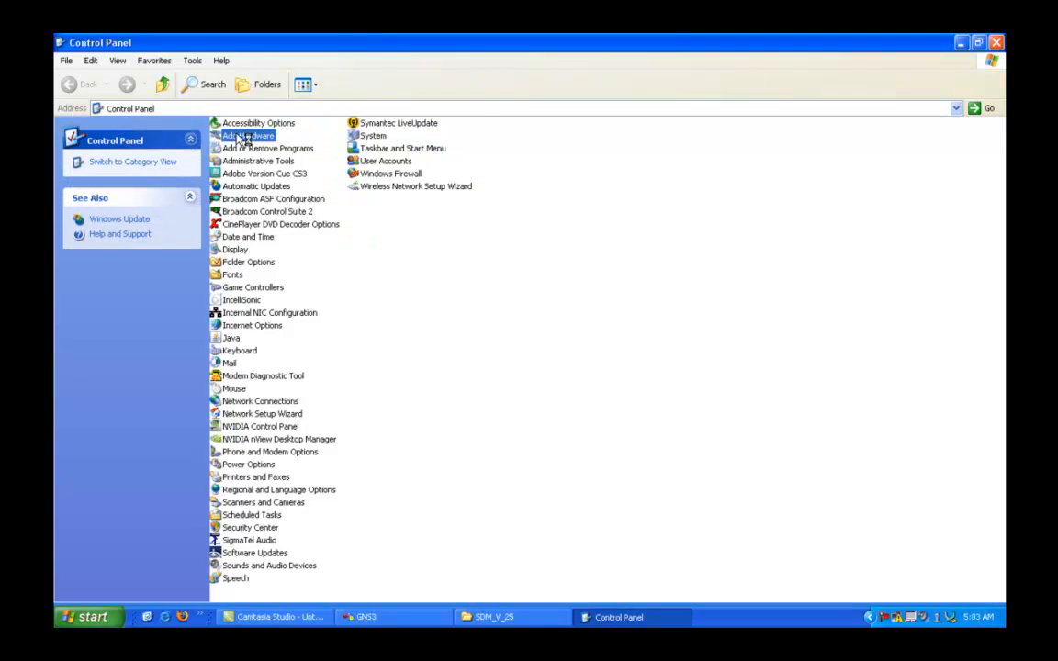
left_click(372, 371)
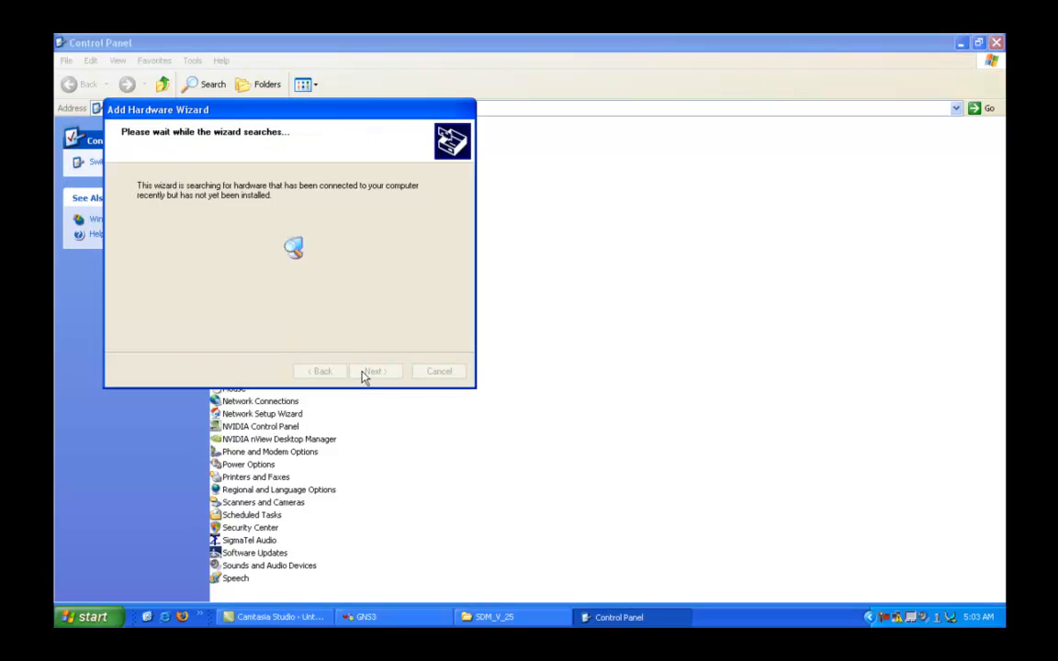
State that the hardware is already connected and choose to add a new hardware device.
left_click_drag(283, 112, 516, 227)
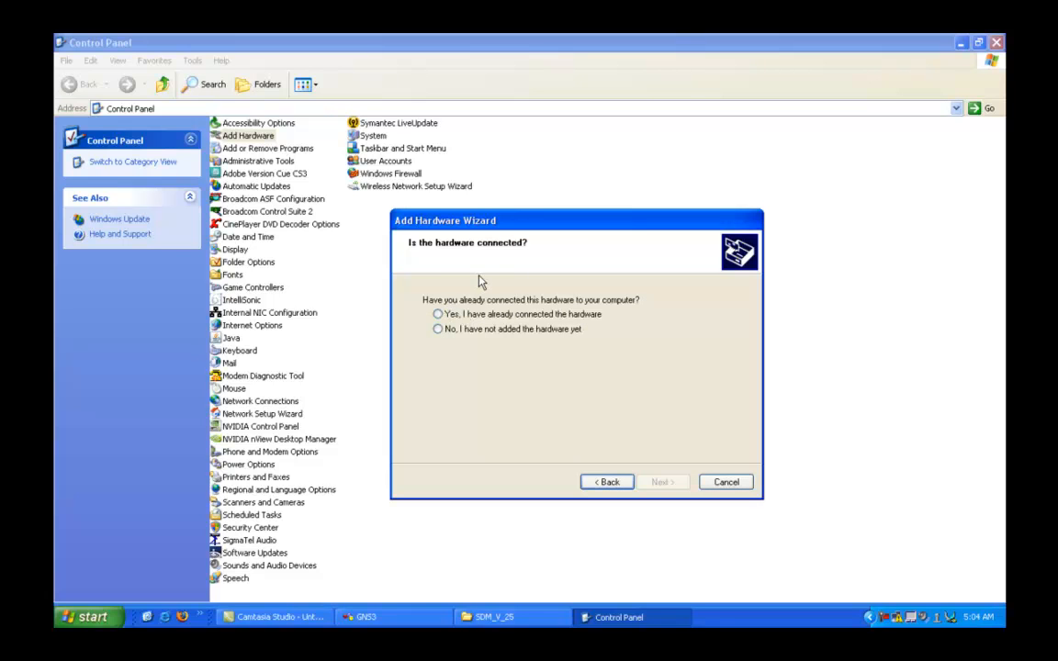
left_click(437, 314)
left_click(662, 482)
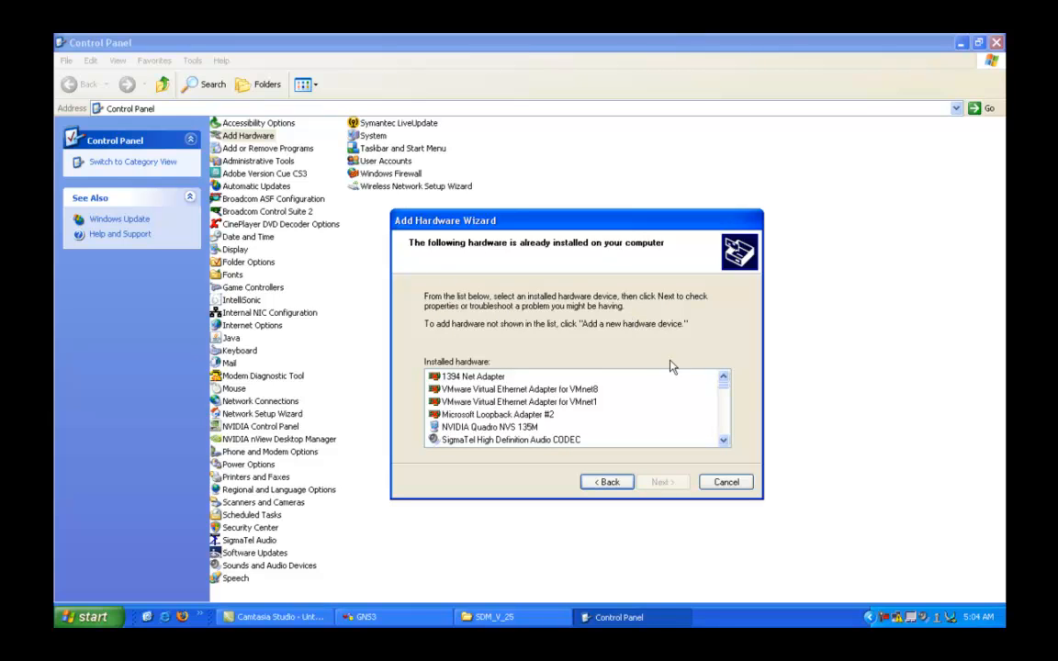
left_click_drag(724, 387, 722, 439)
left_click(547, 441)
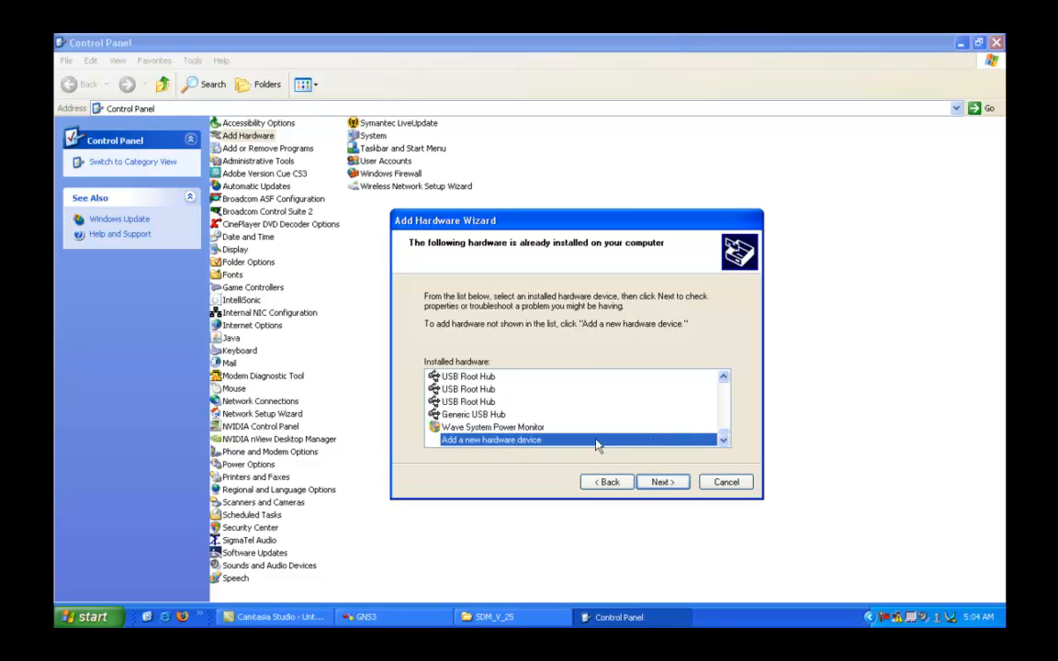
left_click(663, 482)
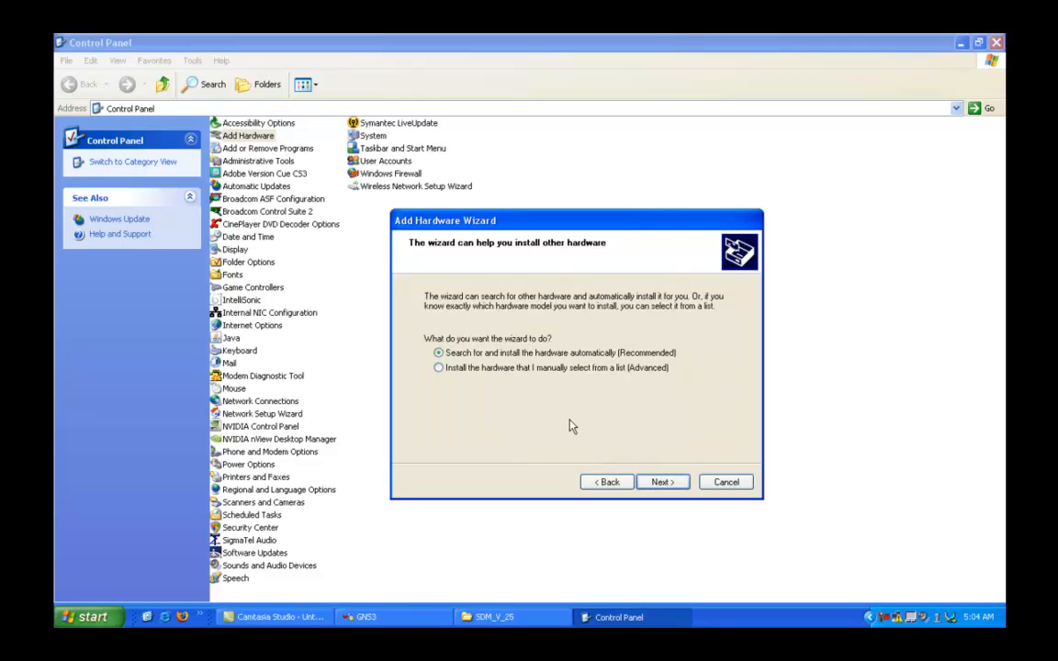
Choose to install manually selected hardware and set the hardware type to Network adapters.
left_click(439, 368)
left_click(662, 481)
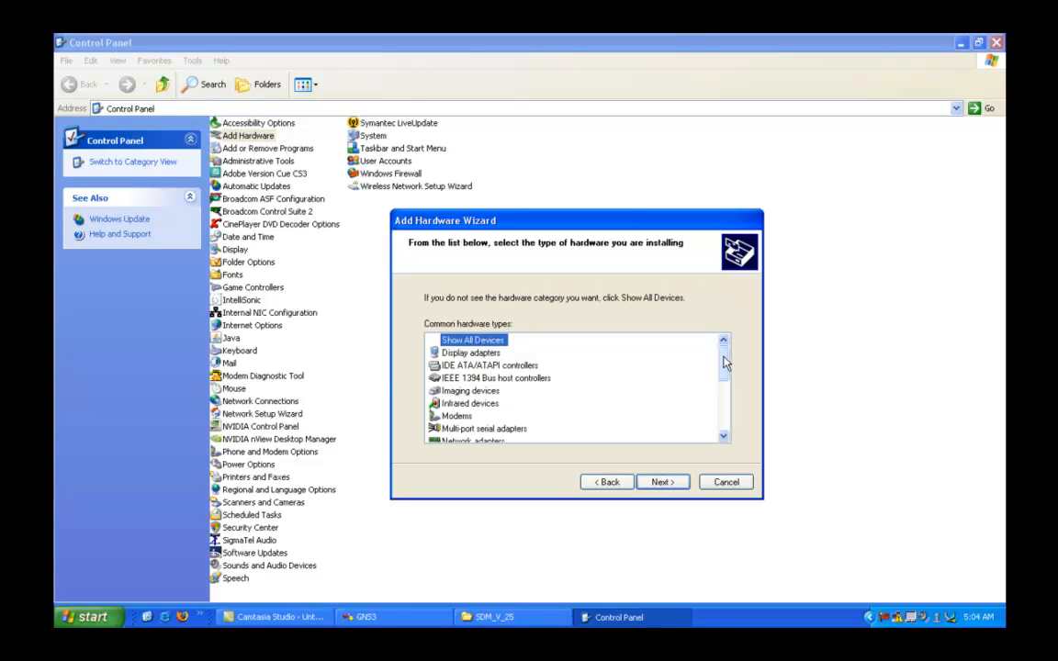
left_click_drag(724, 361, 724, 367)
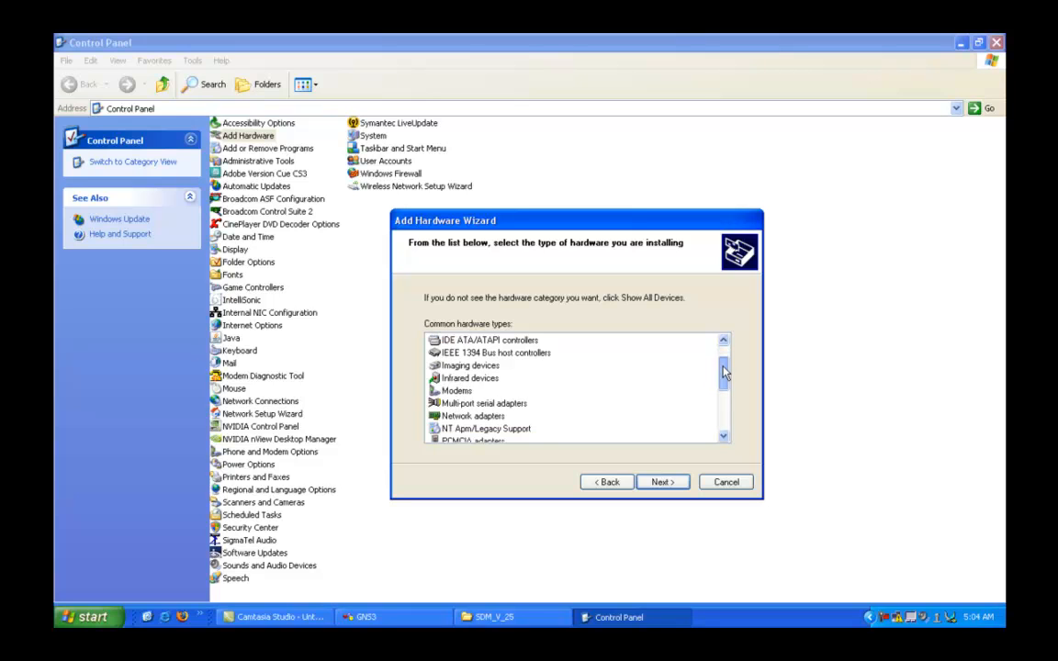
left_click_drag(723, 367, 723, 387)
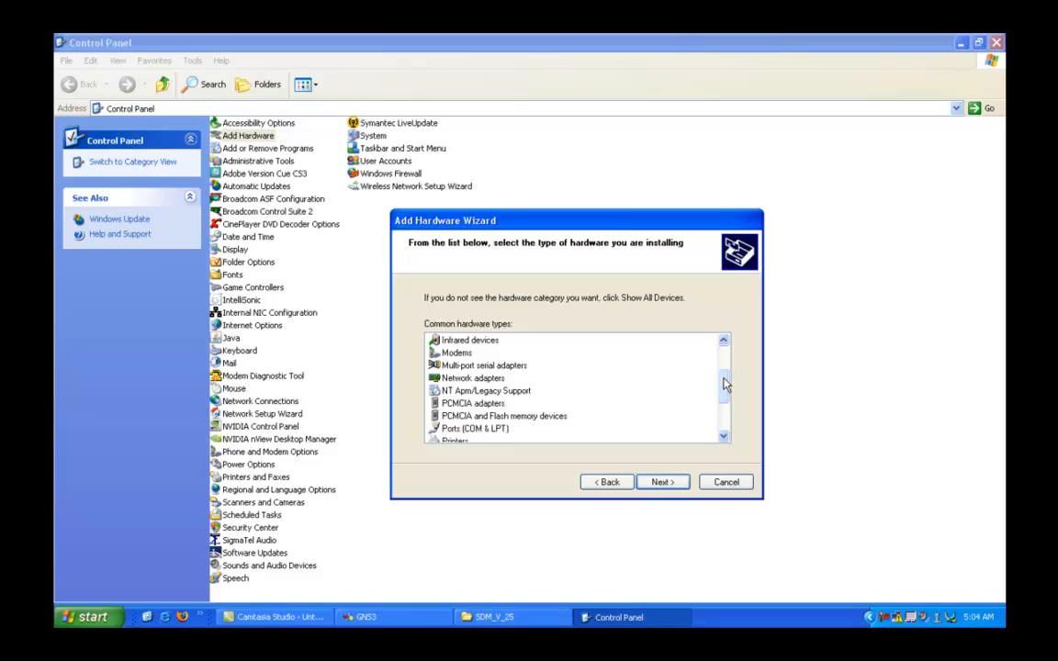
left_click(481, 379)
left_click(661, 484)
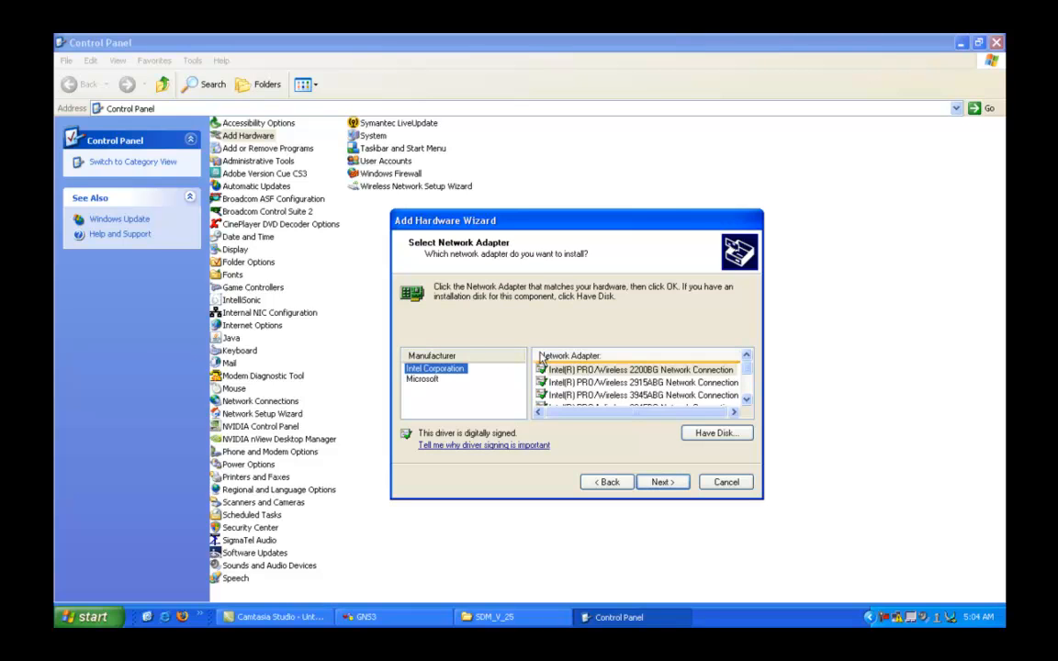
Install the Microsoft Loopback Adapter, finish the wizard, and close the Control Panel.
left_click(423, 379)
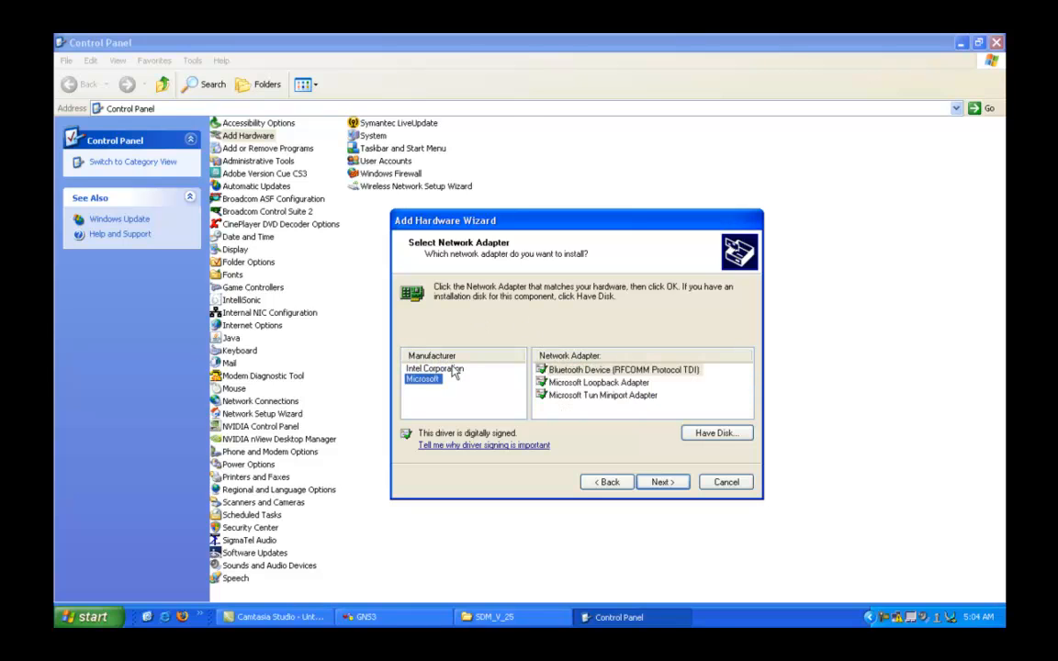
left_click(555, 382)
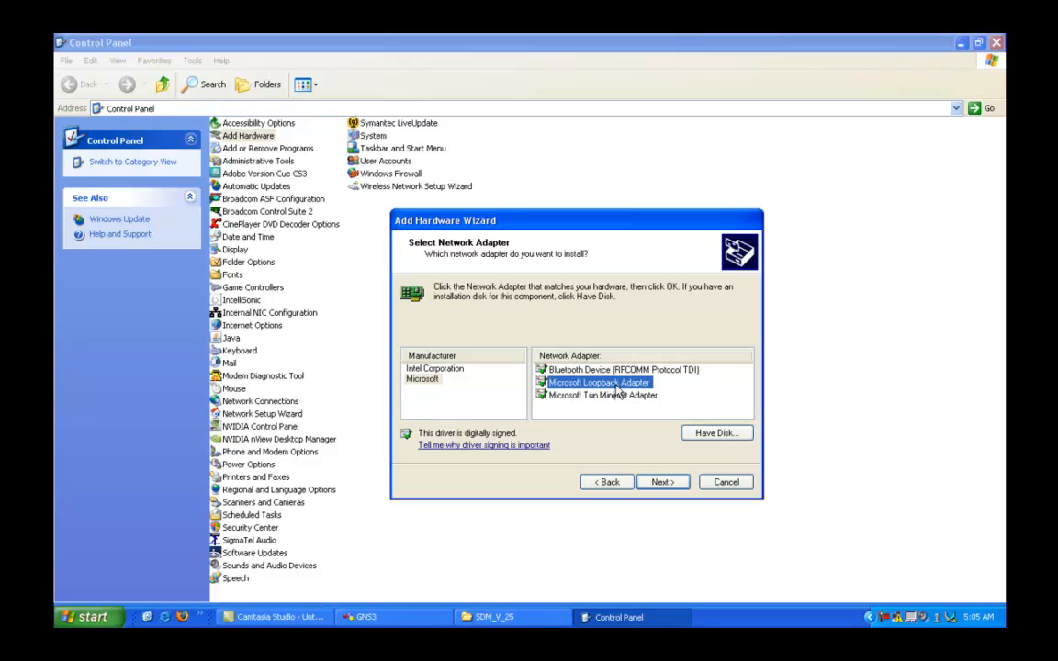
left_click(662, 481)
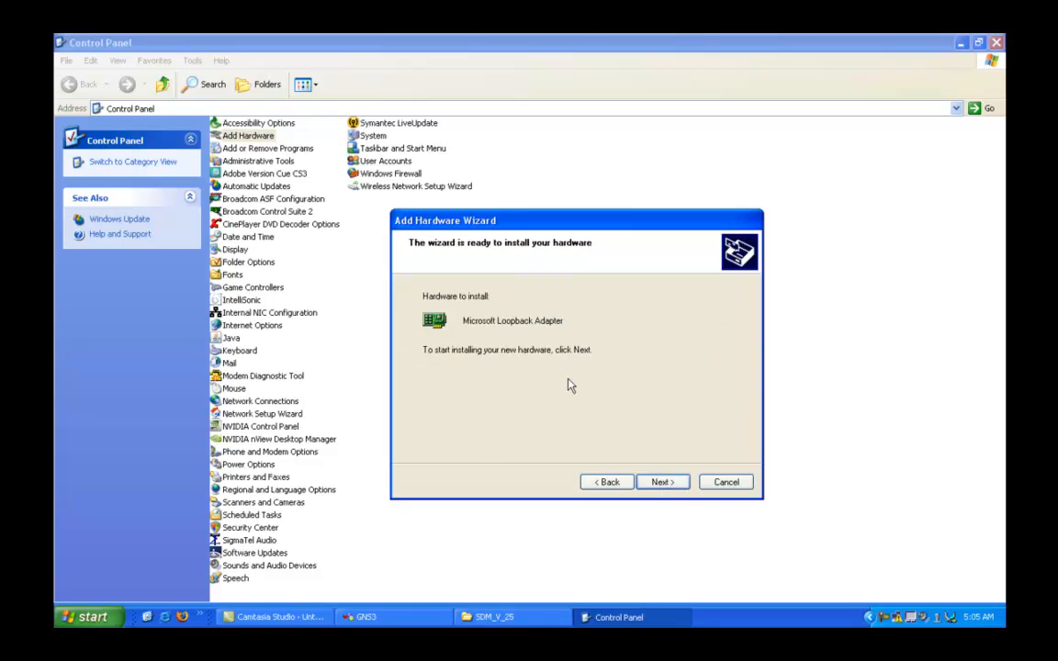
left_click(661, 481)
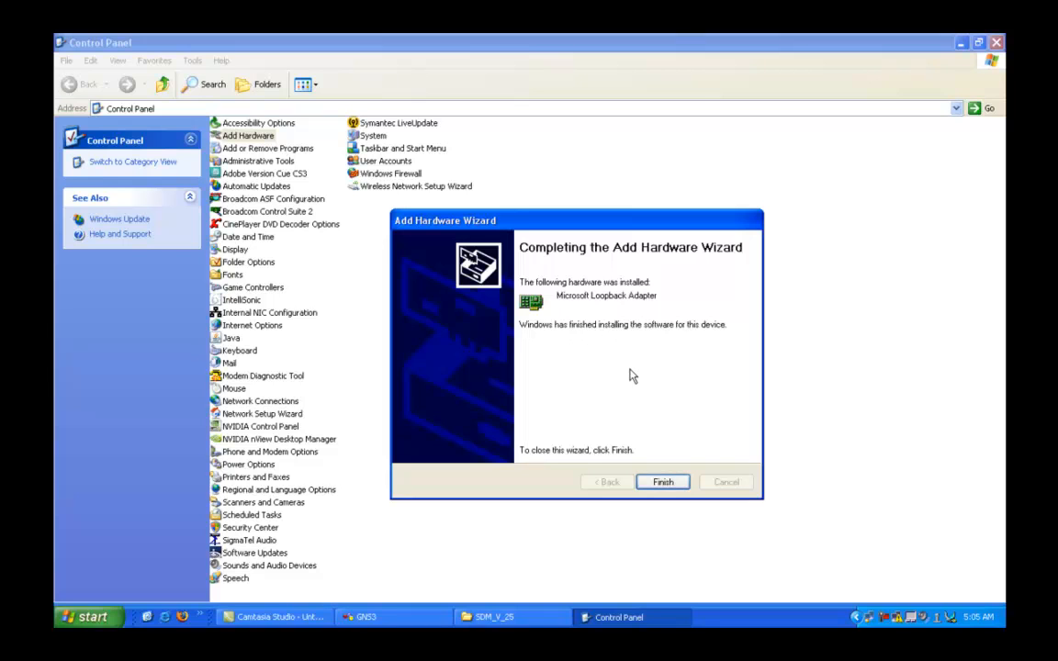
left_click(661, 483)
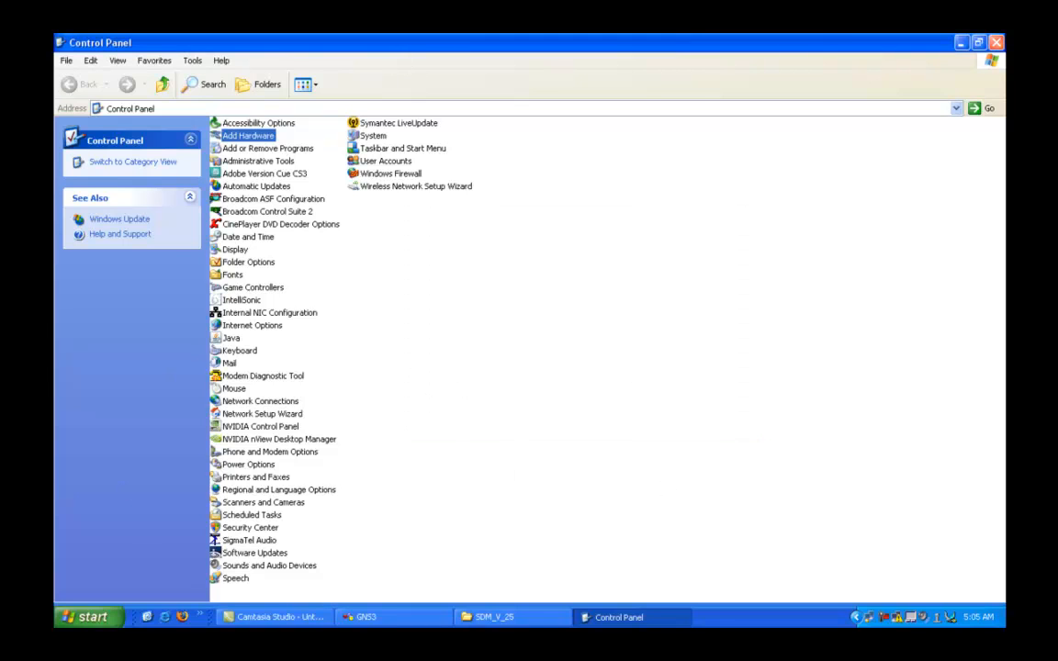
left_click(995, 42)
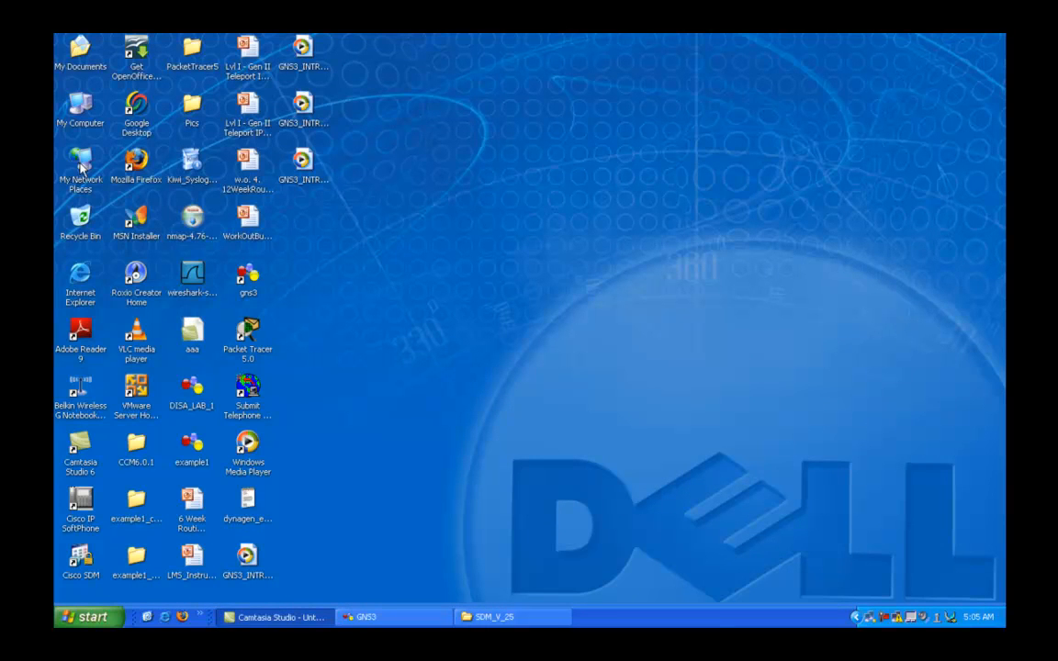
Check which network connections use the Microsoft Loopback Adapters, including Local Area Connection 2, and return to GNS3.
right_click(81, 165)
left_click(108, 291)
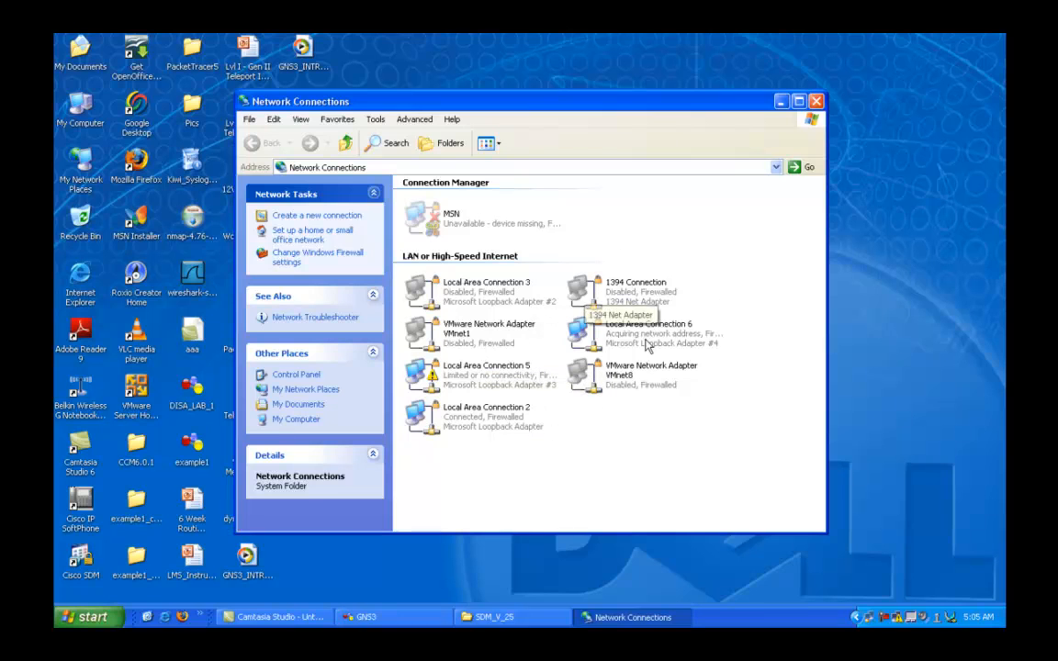
left_click(515, 420)
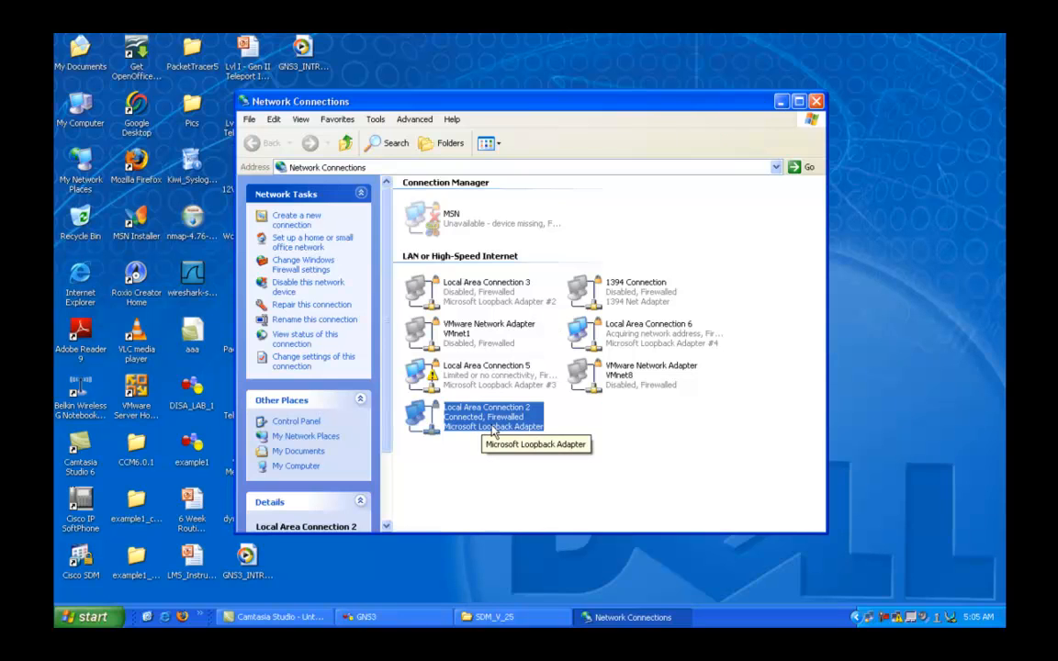
left_click(781, 101)
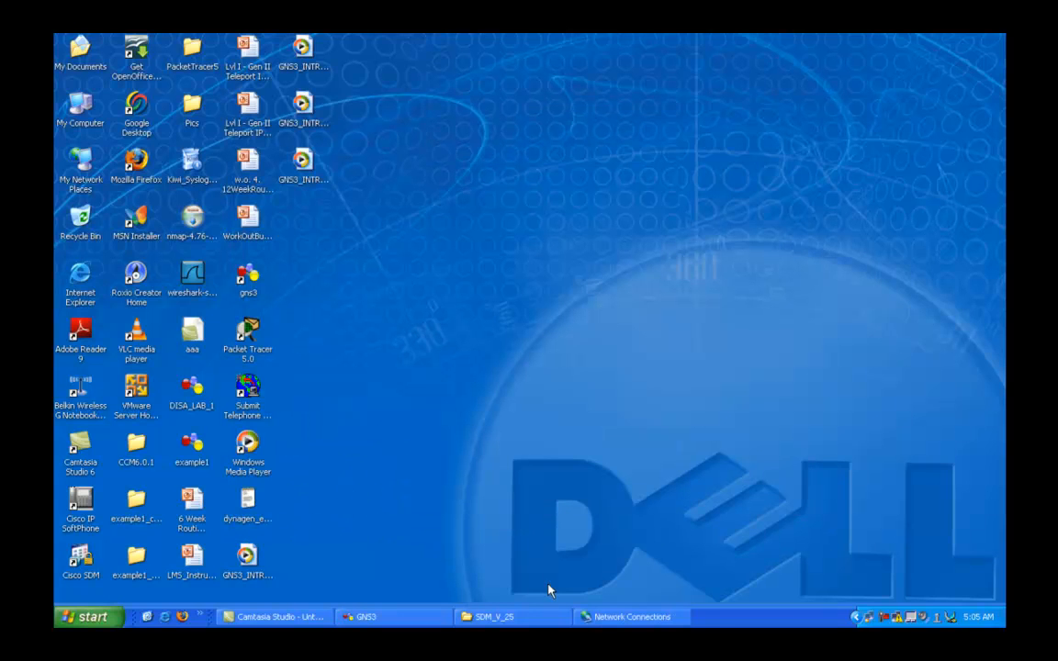
left_click(363, 616)
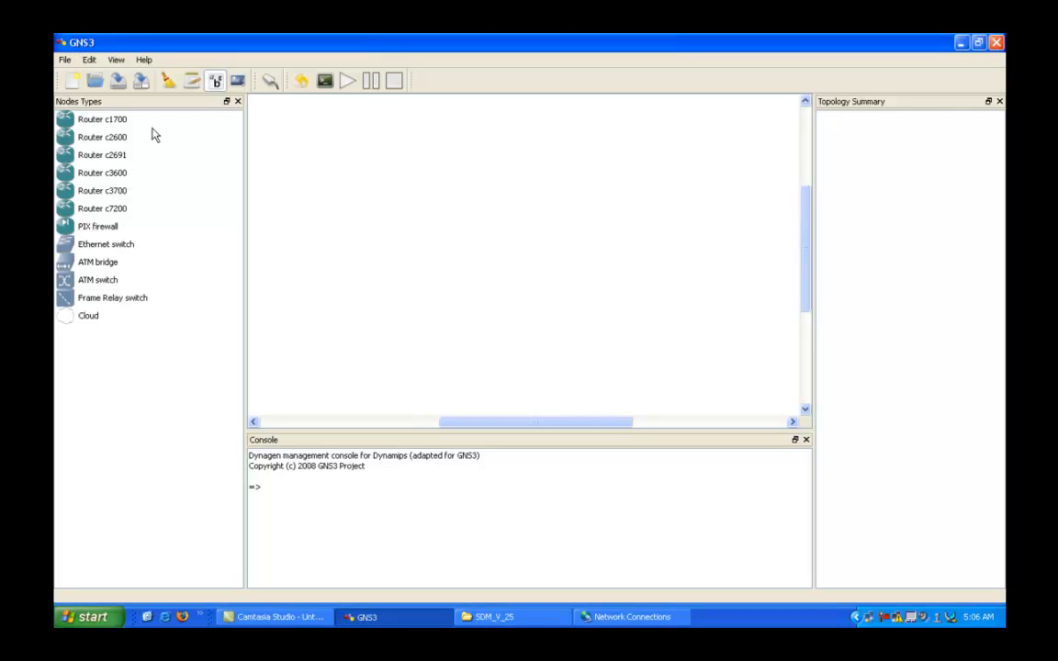
Place a c3600 router in the right part of the empty topology workspace.
left_click_drag(128, 170, 693, 244)
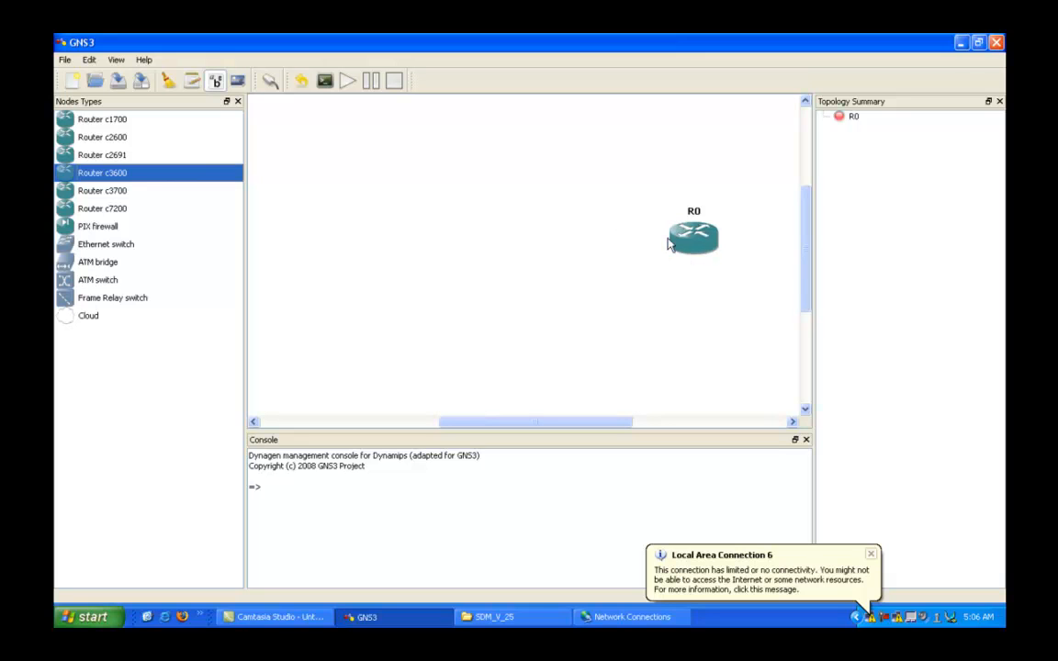
mouse_move(693, 243)
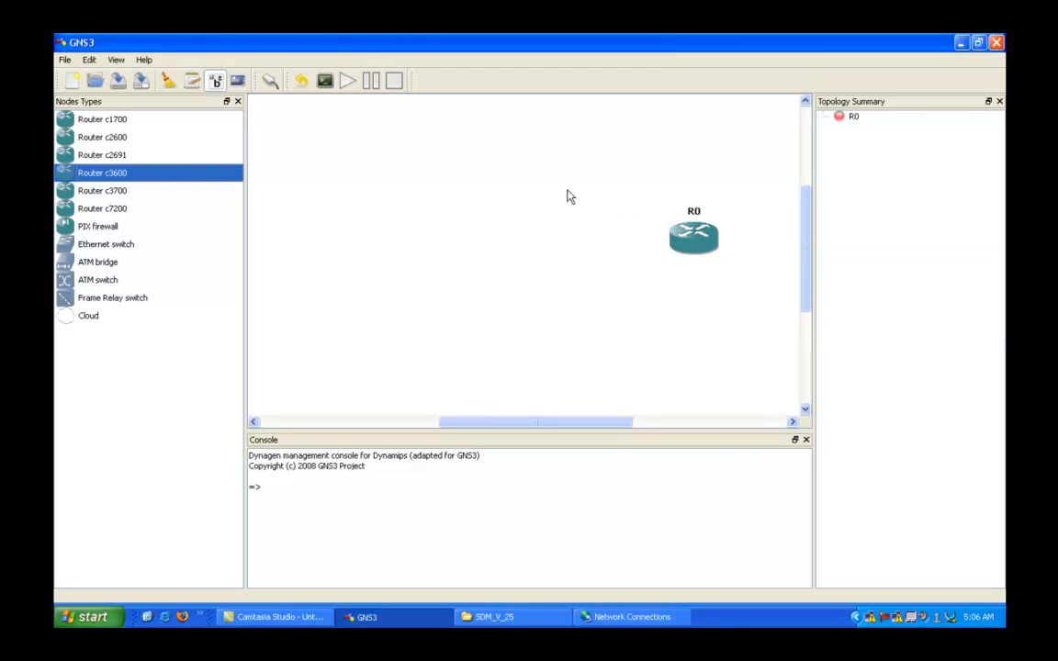
left_click_drag(694, 237, 697, 245)
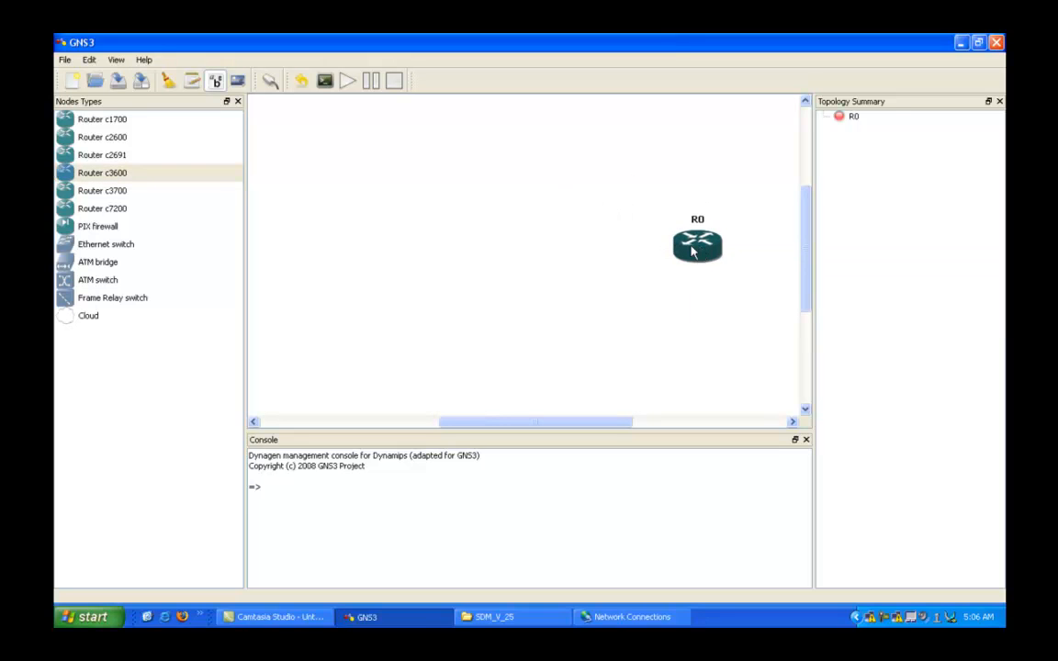
left_click(452, 217)
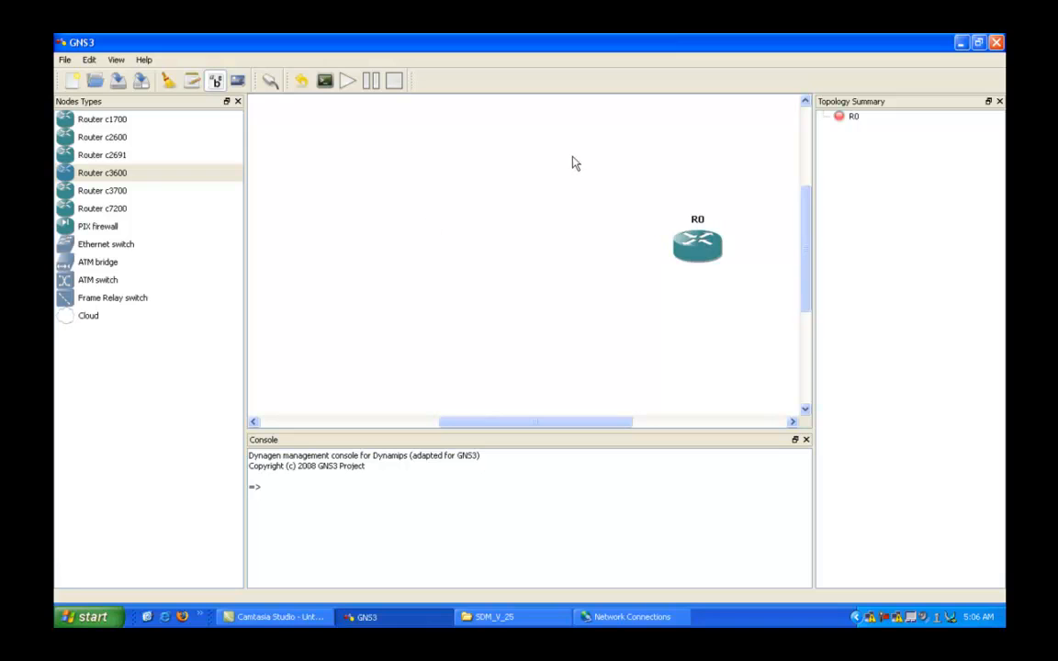
Add the note "192.168.1.0 /24" to the workspace and position it just above and beside router R0.
left_click(190, 80)
left_click(583, 217)
type("192.168.1.0 /24")
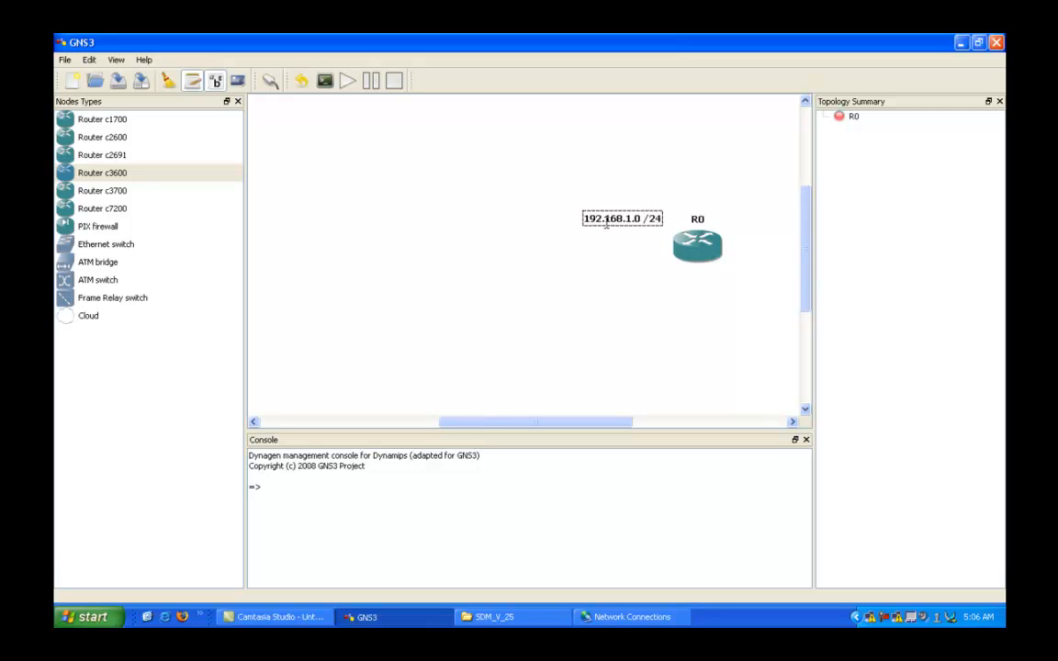
left_click(616, 165)
left_click(622, 187)
left_click_drag(631, 218, 638, 200)
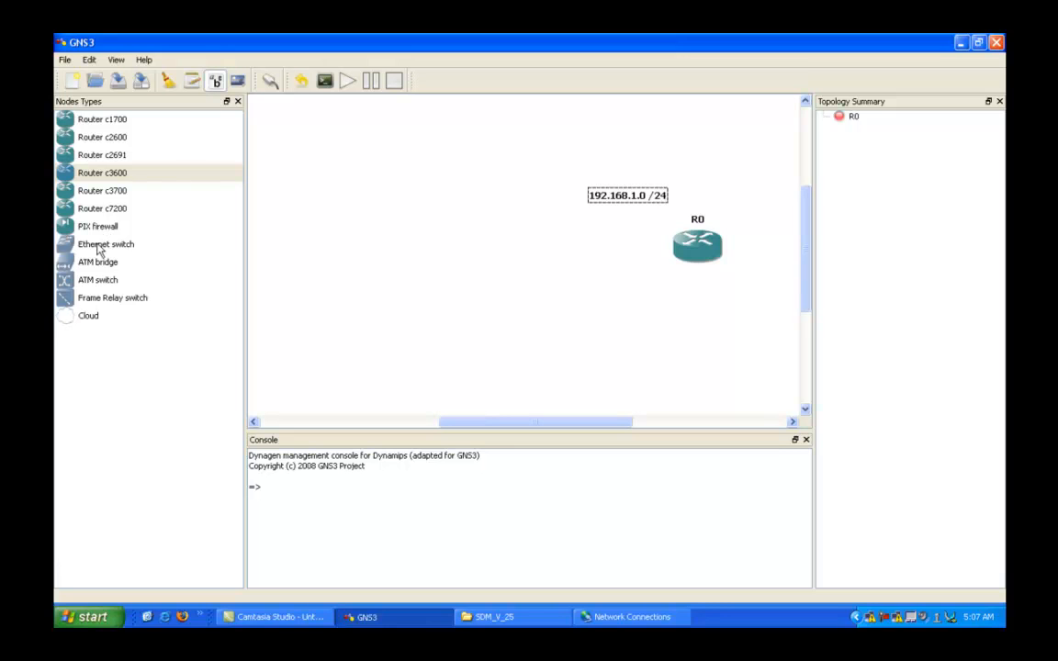
Place an Ethernet switch to the left of router R0, level with it.
left_click_drag(97, 244, 531, 250)
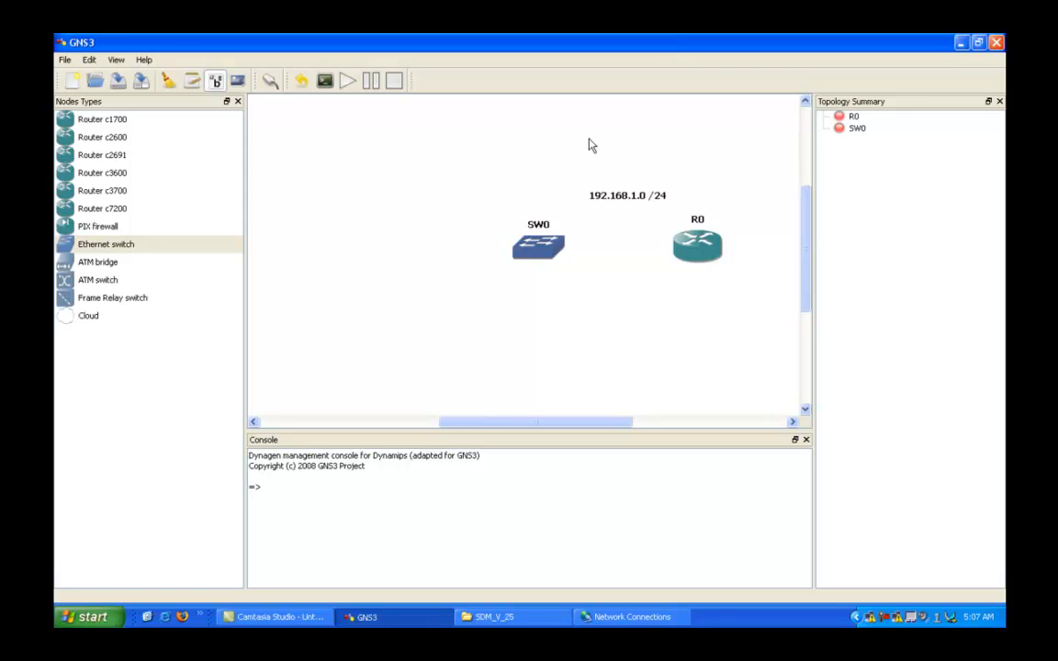
left_click_drag(546, 245, 542, 245)
Configure router R0 with an NM-1FE-TX adapter in slot0.
right_click(696, 253)
left_click(716, 256)
left_click(288, 127)
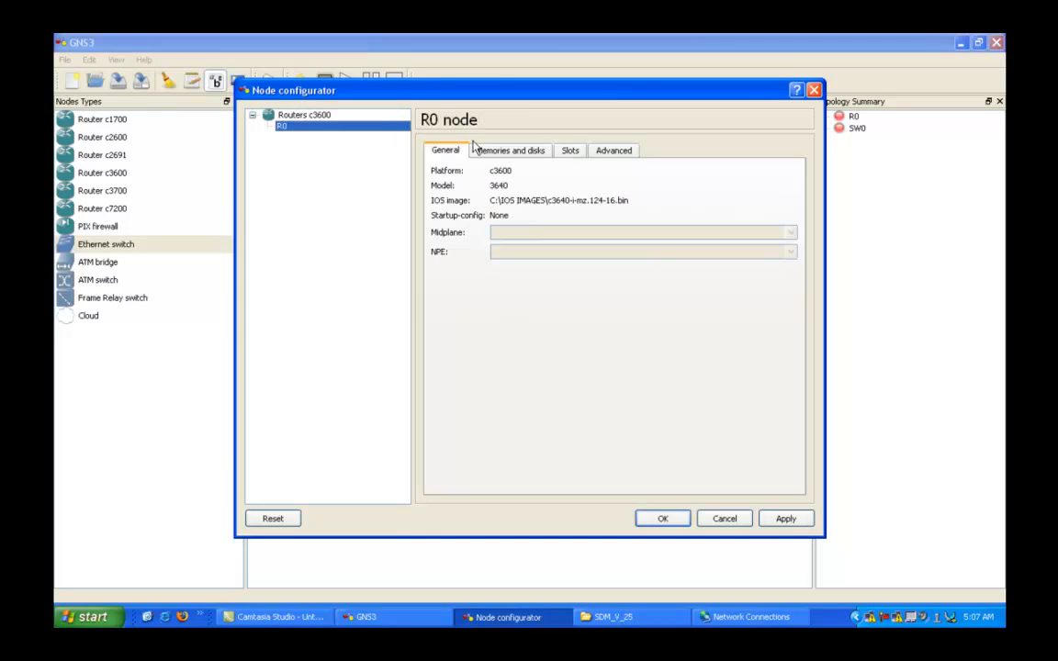
left_click(570, 151)
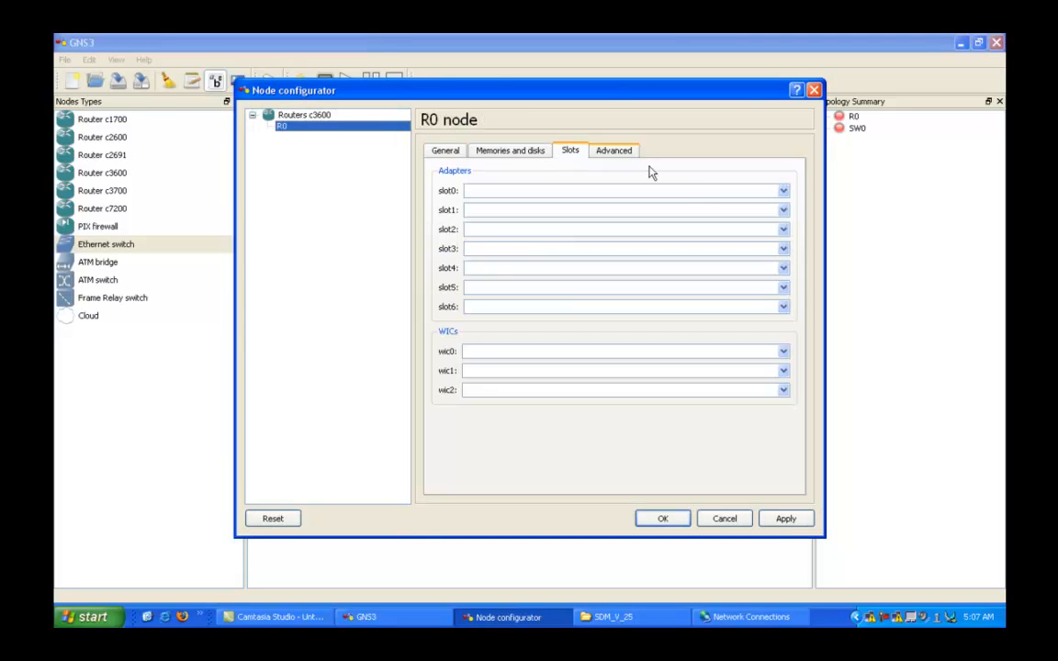
left_click(753, 192)
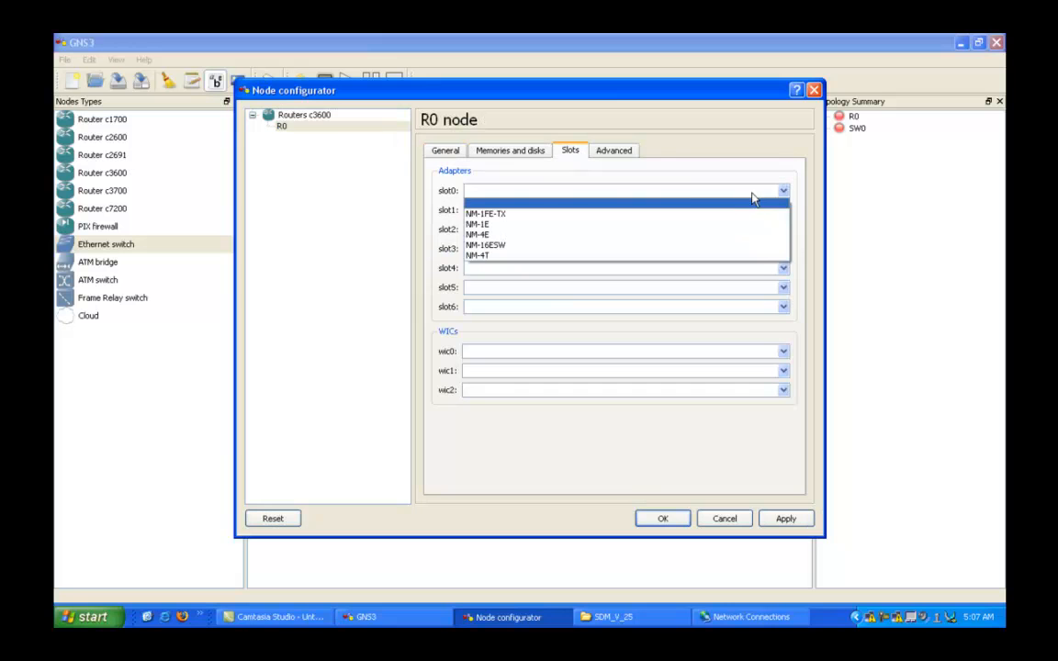
left_click(493, 213)
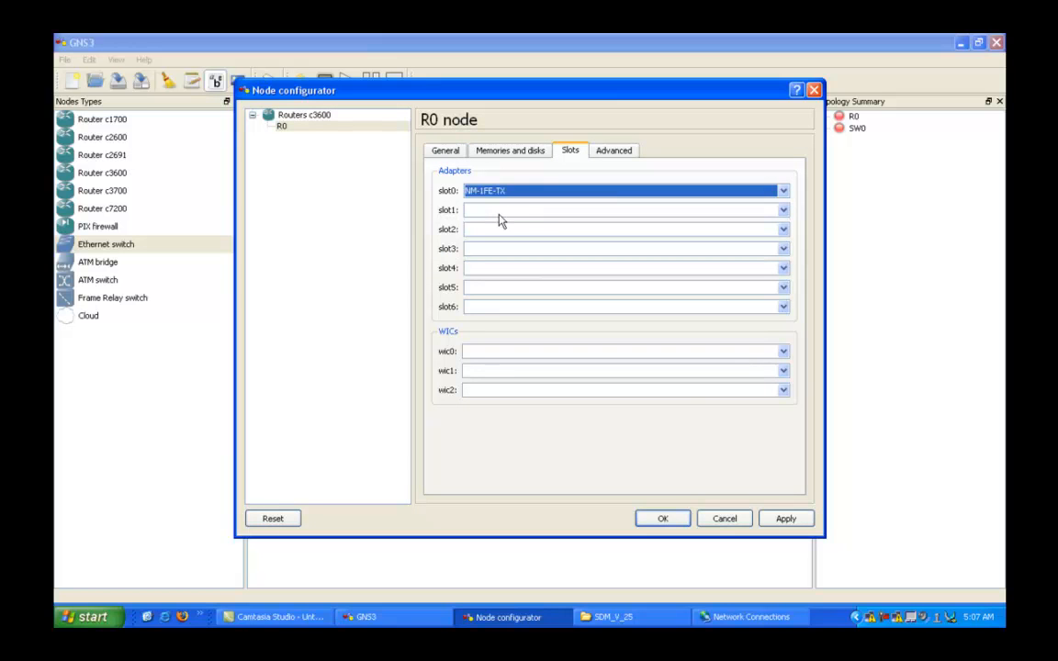
left_click(783, 518)
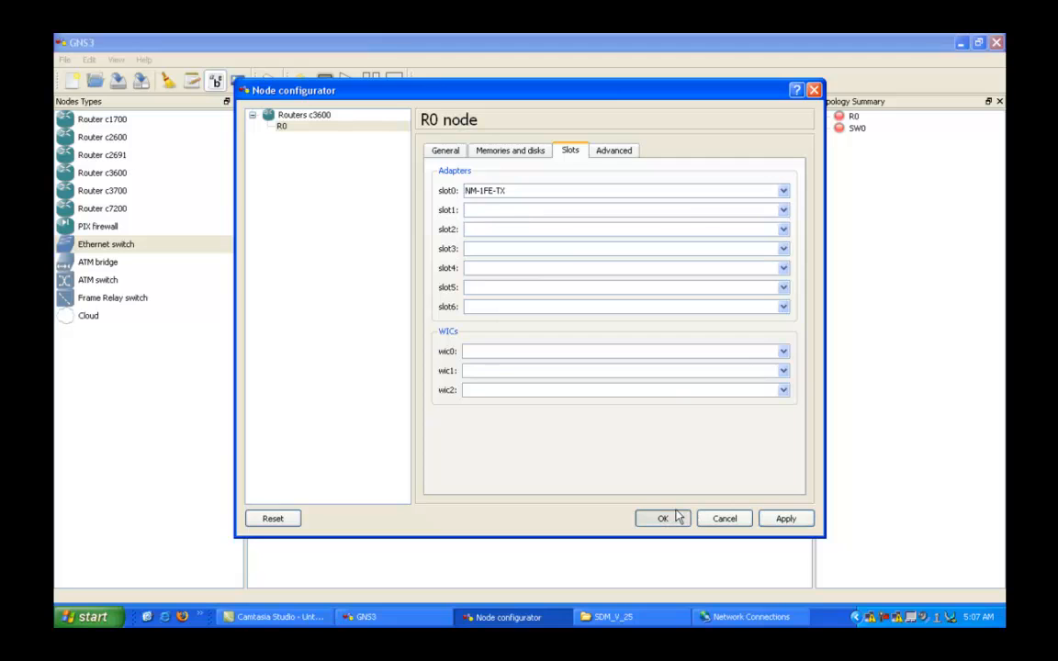
left_click(663, 518)
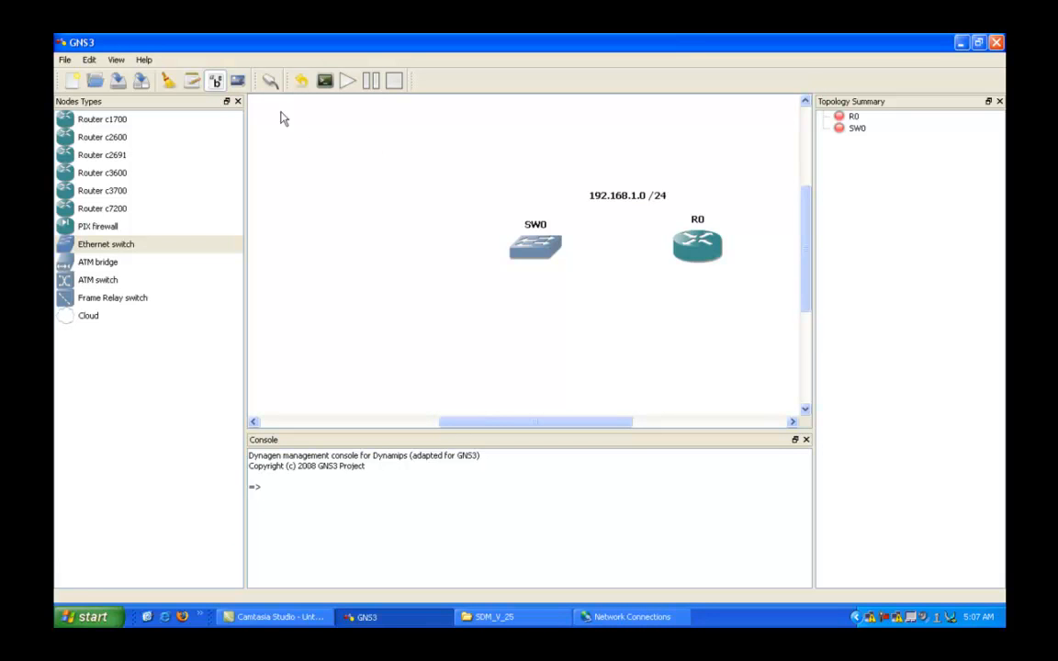
Connect router R0 to switch SW0 with a FastEthernet link and check the switch's port details.
left_click(270, 82)
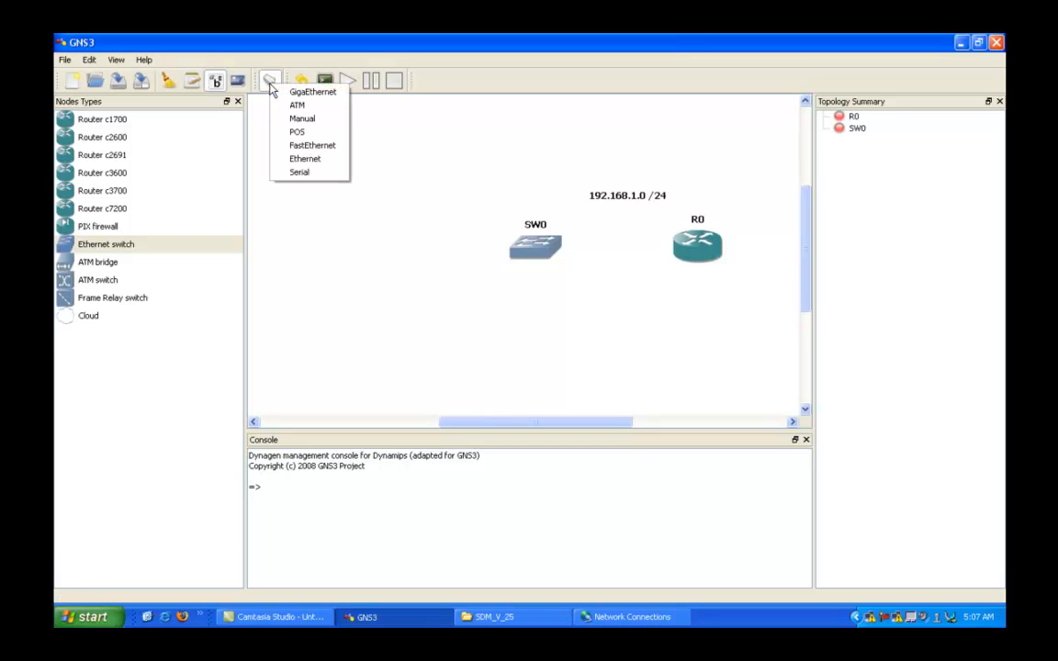
left_click(305, 147)
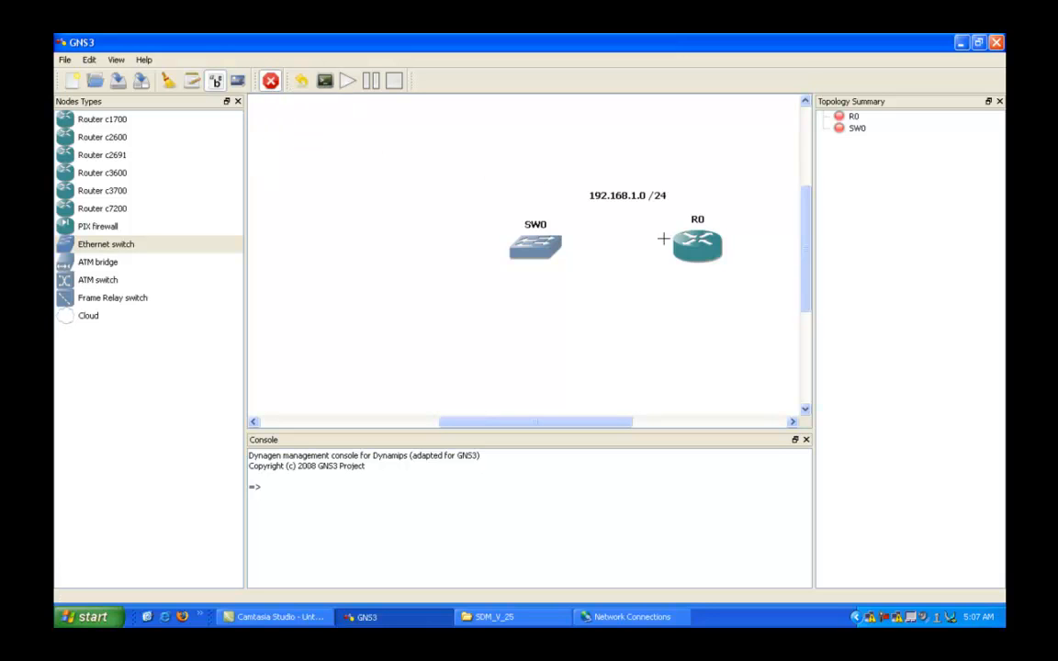
left_click(677, 242)
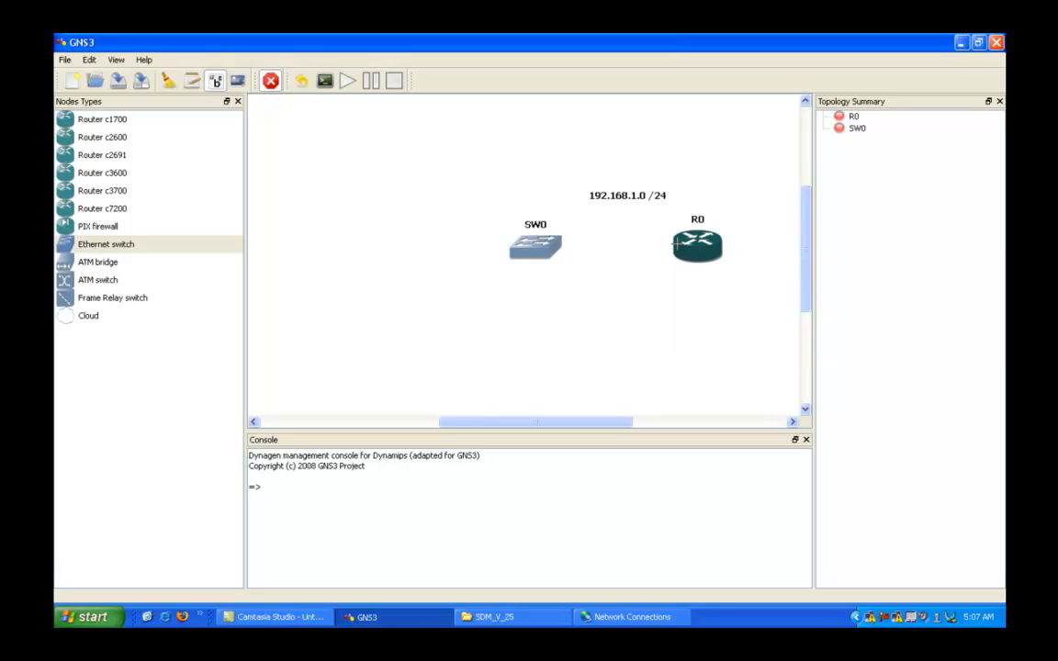
left_click(549, 245)
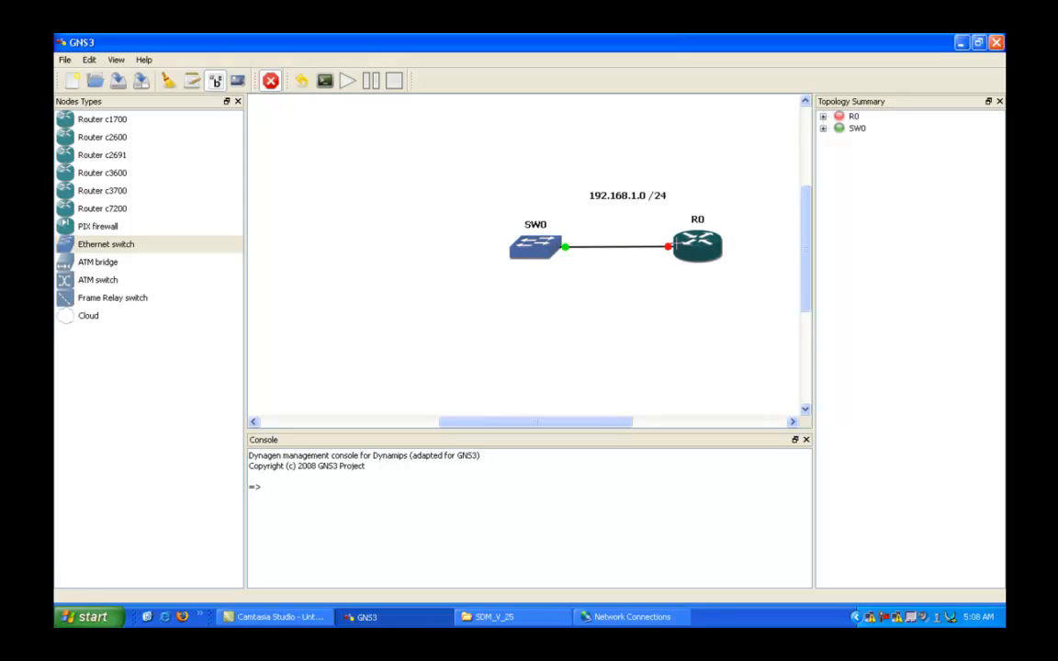
left_click(271, 84)
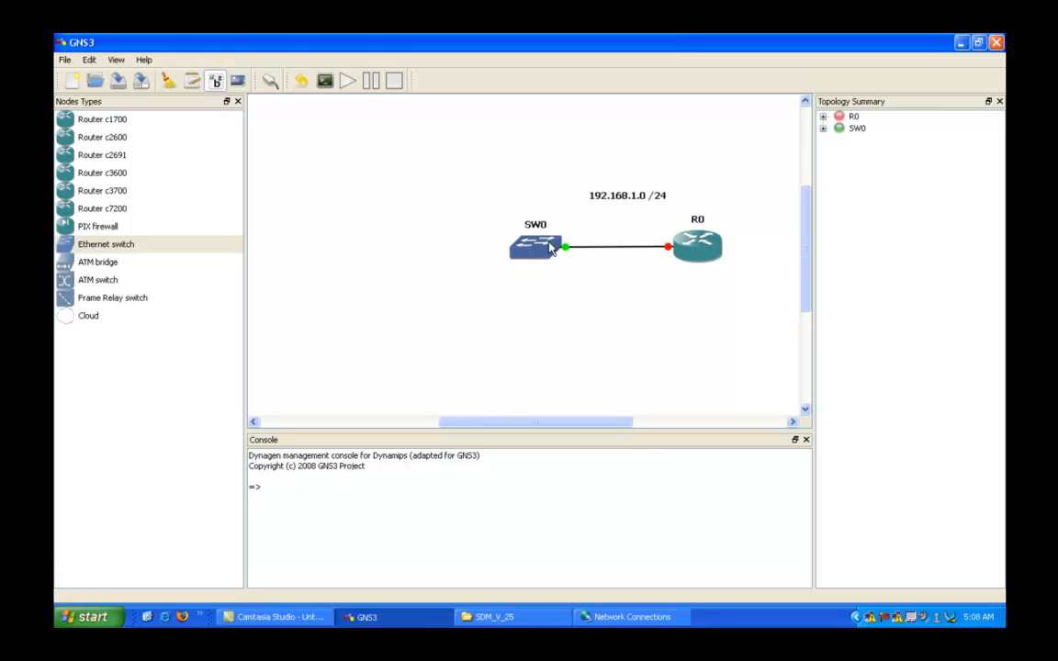
mouse_move(519, 241)
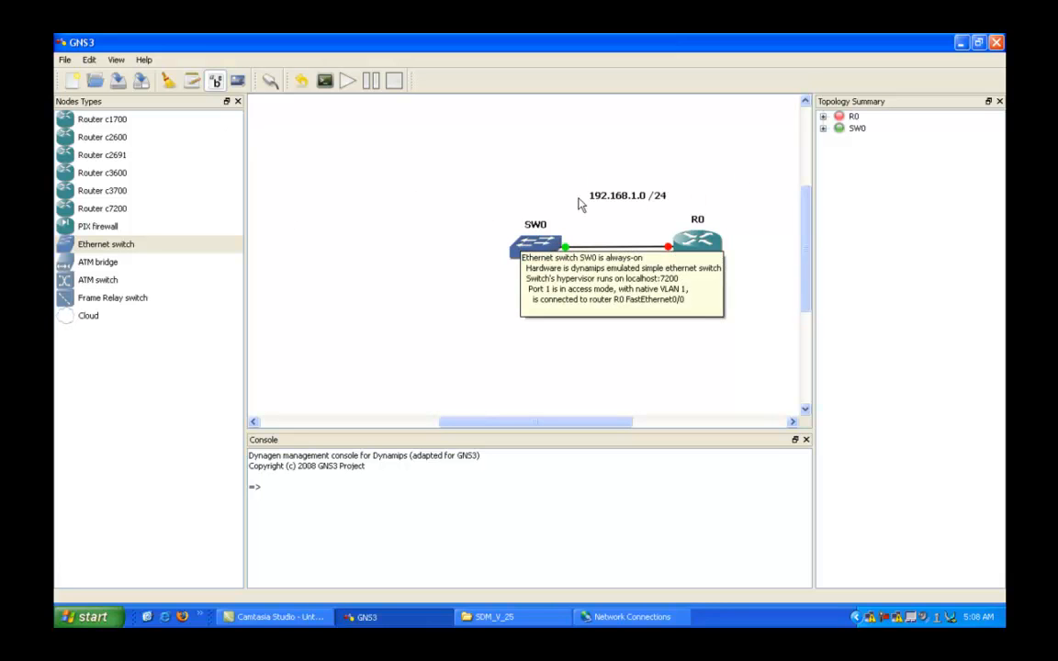
Add the note ".1" beside router R0, above its link to the switch.
left_click(194, 81)
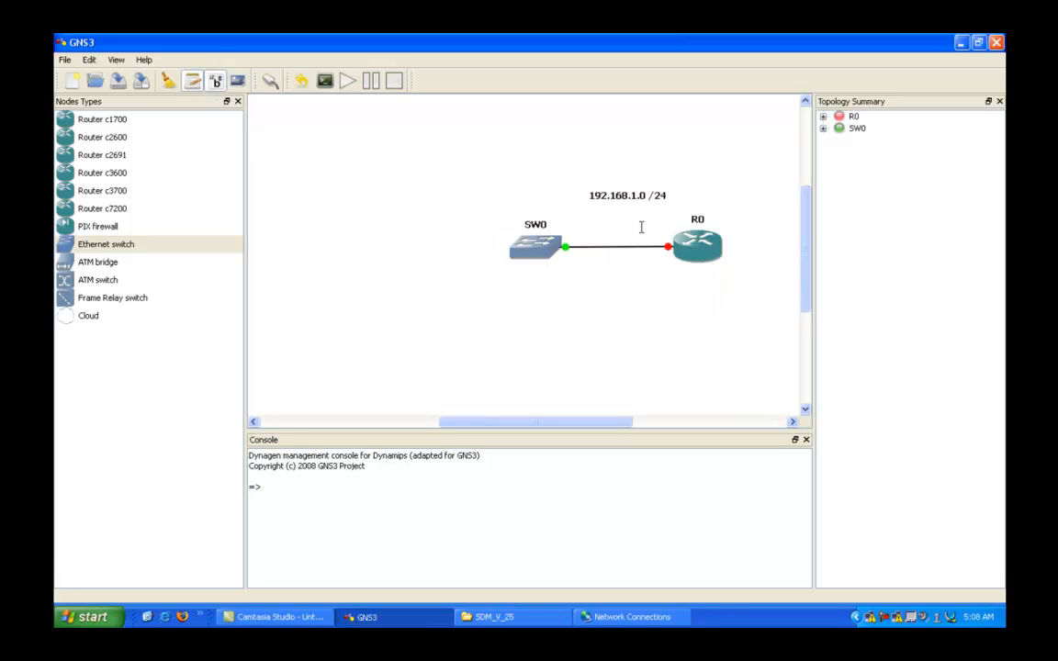
left_click(660, 229)
type(".1")
left_click(695, 188)
Place a cloud to the left of switch SW0 and open the cloud's node configuration.
left_click_drag(82, 328, 400, 266)
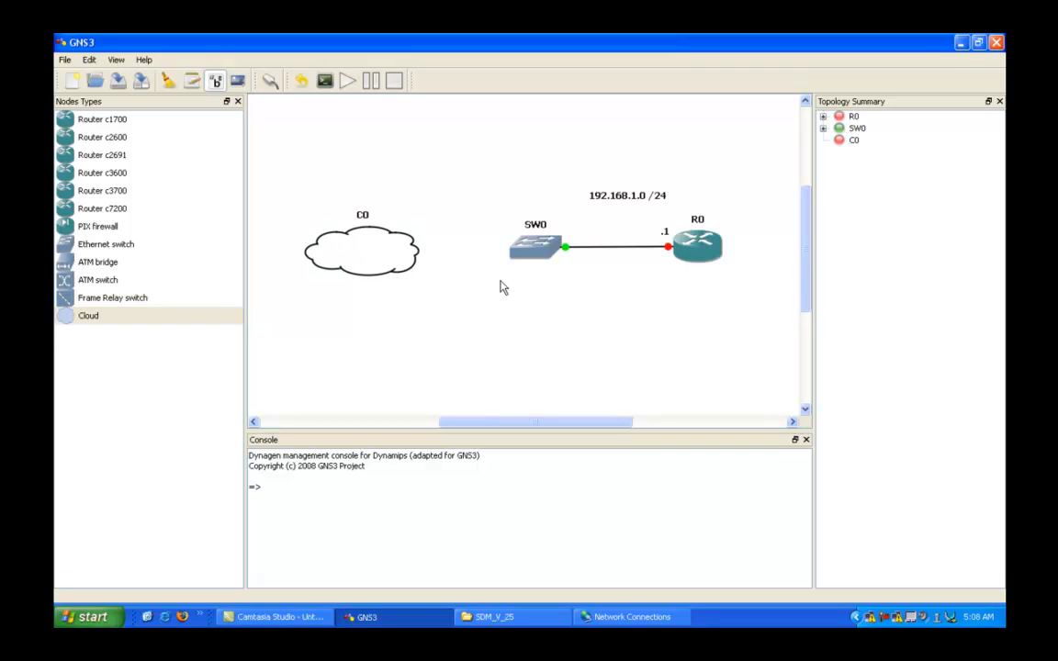
right_click(367, 262)
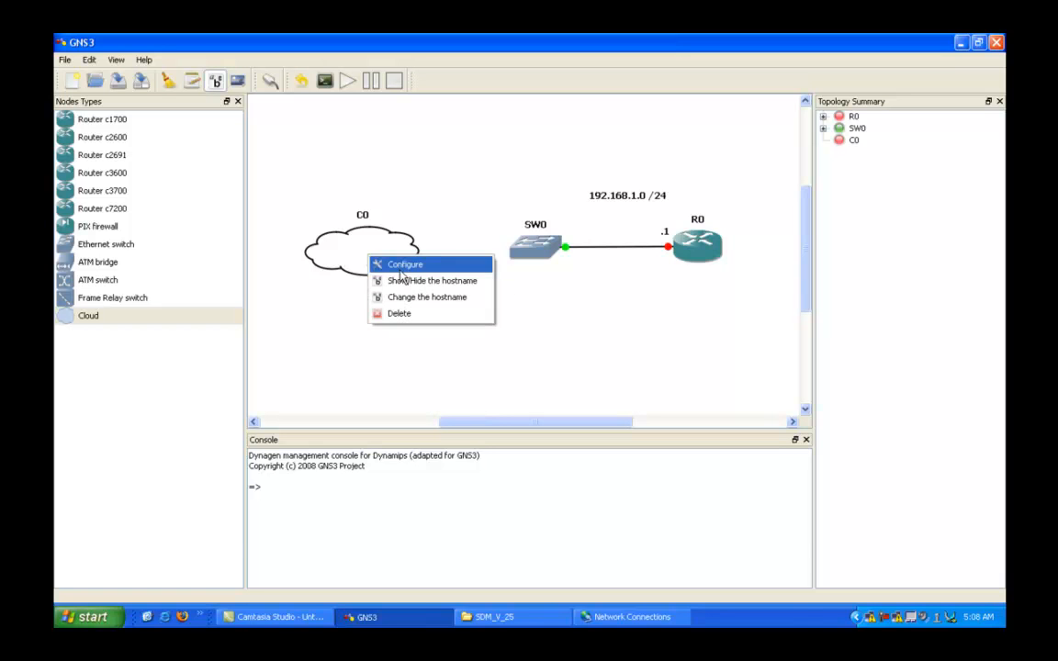
left_click(386, 265)
left_click(283, 127)
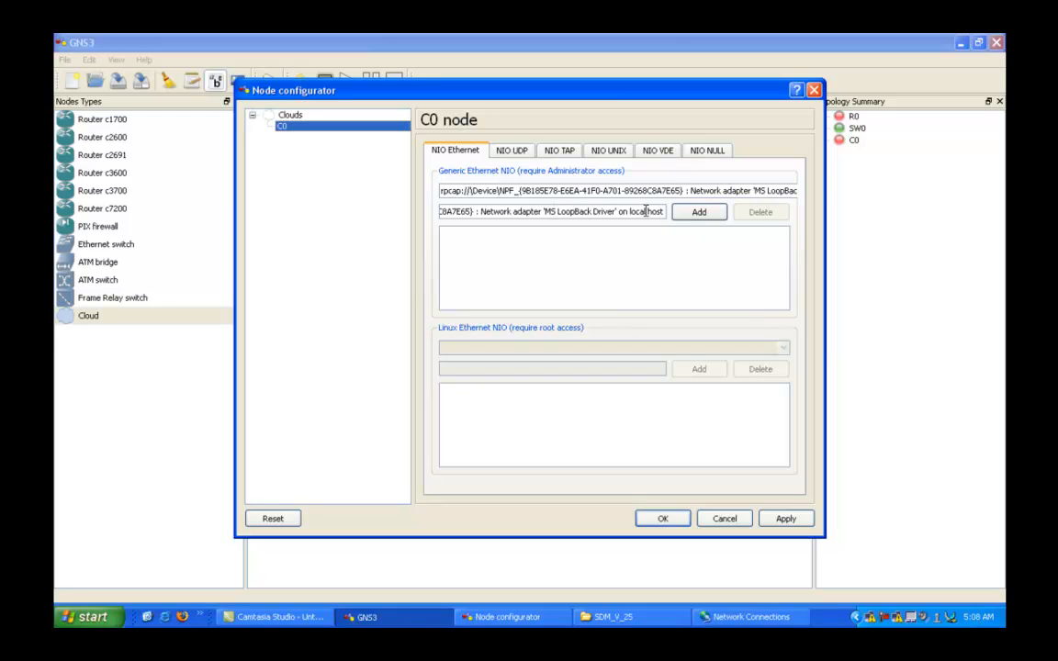
Add the first listed MS LoopBack Driver adapter as the cloud's generic Ethernet NIO and apply the configuration.
left_click(746, 192)
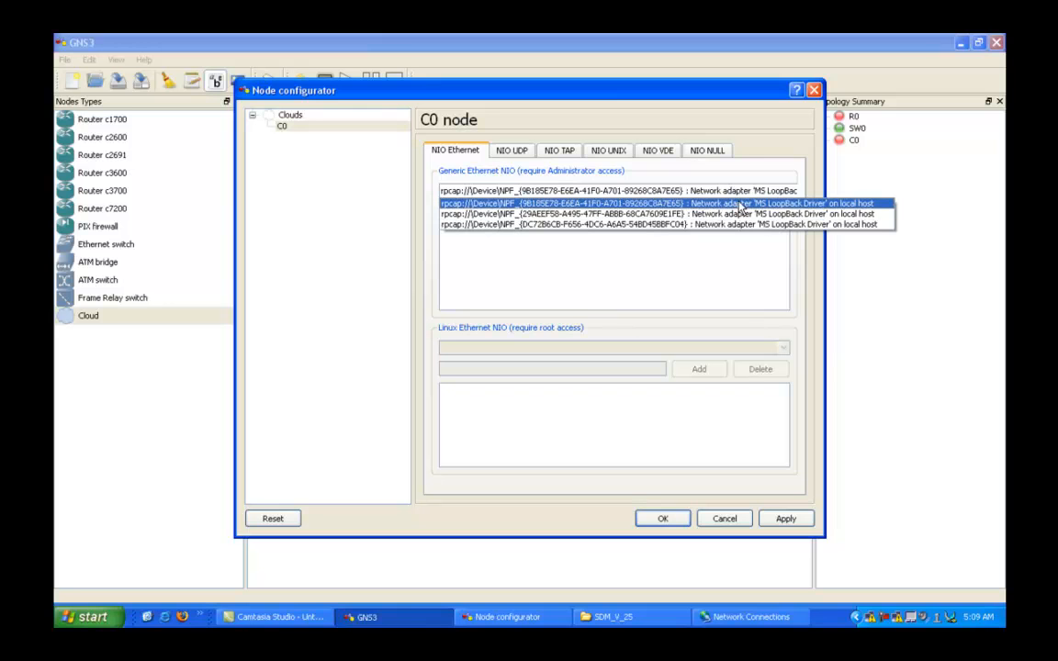
left_click(740, 202)
left_click(734, 191)
left_click(735, 202)
left_click(697, 214)
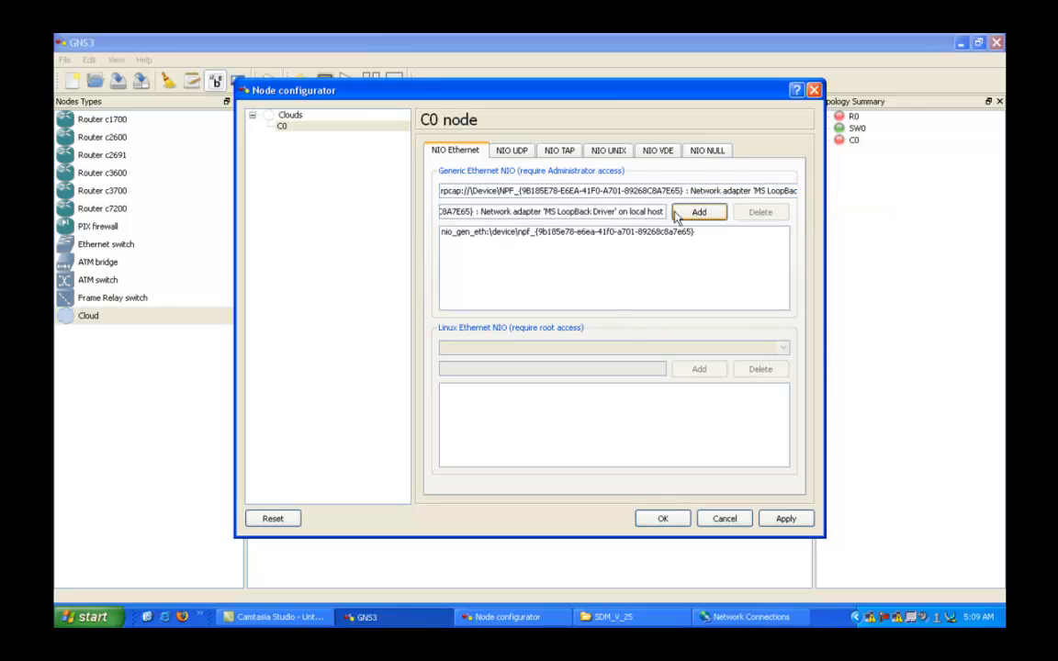
left_click(523, 235)
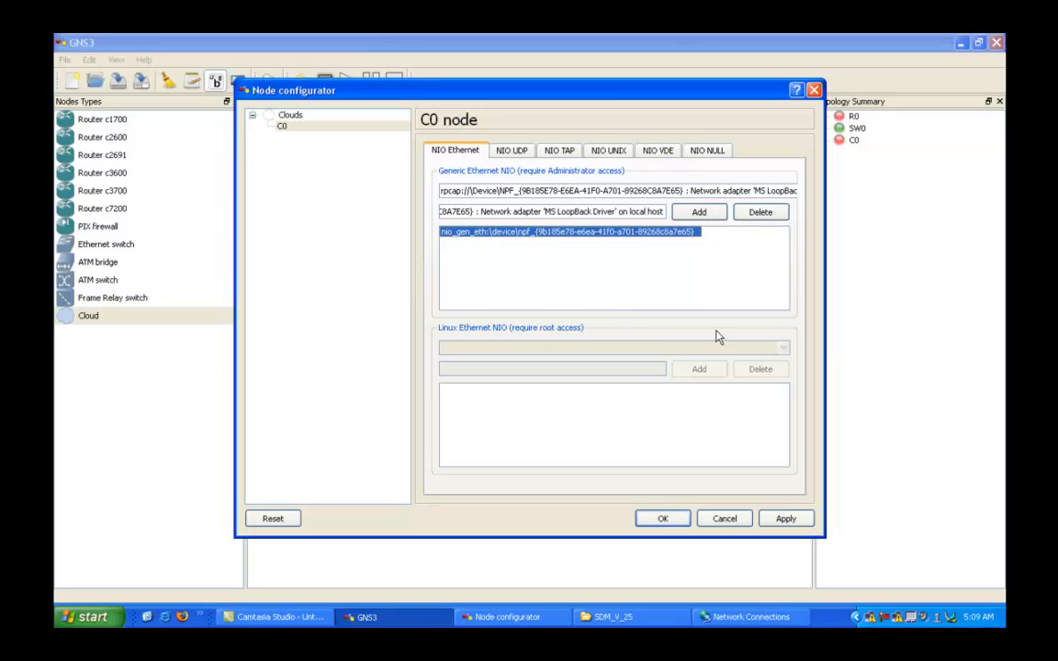
left_click(788, 519)
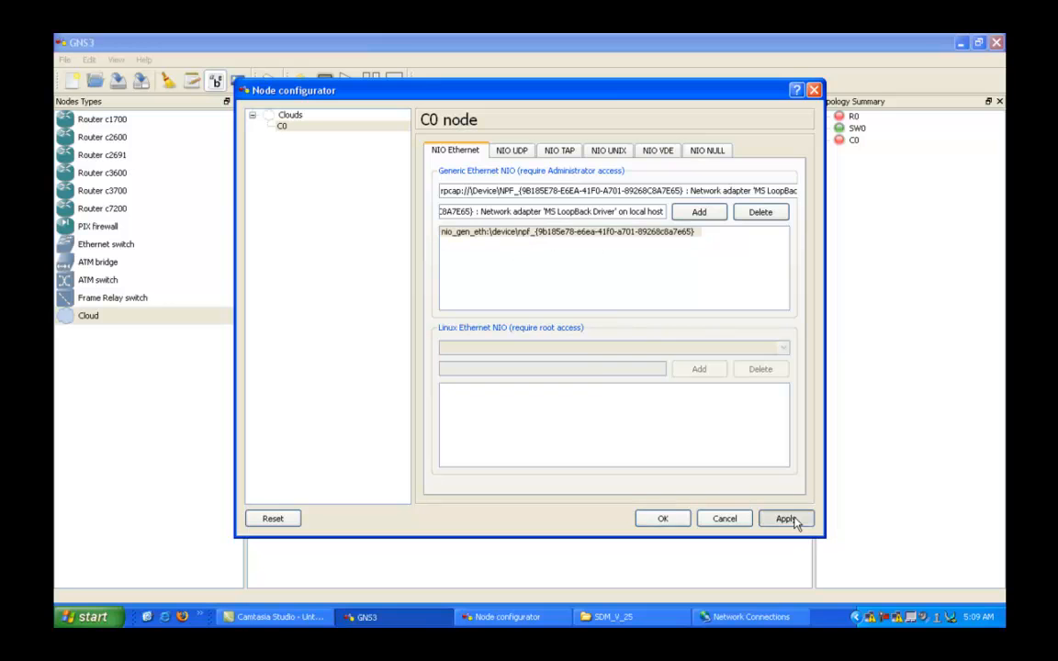
left_click(588, 232)
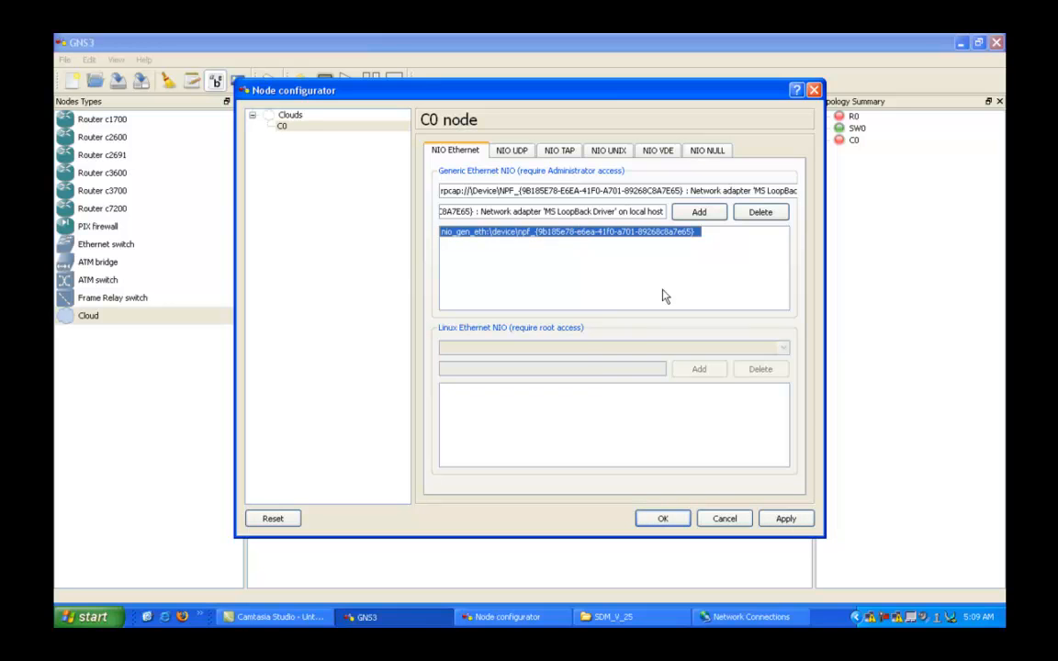
left_click(786, 519)
left_click(664, 519)
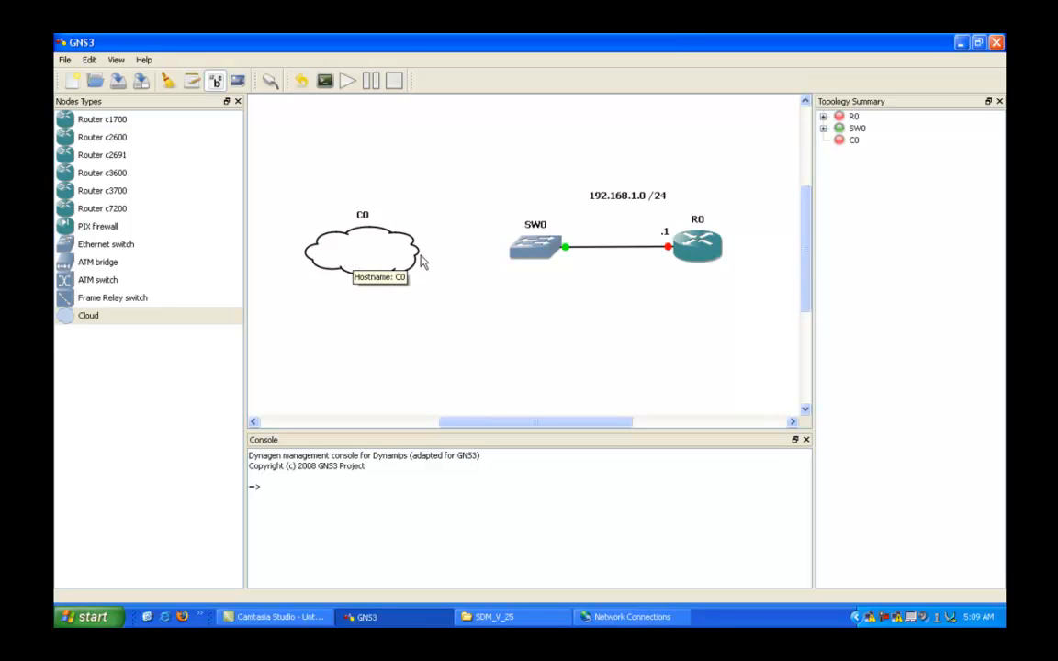
Connect switch SW0 to the cloud with a FastEthernet link, using the cloud's nio_gen_eth loopback interface.
left_click(275, 89)
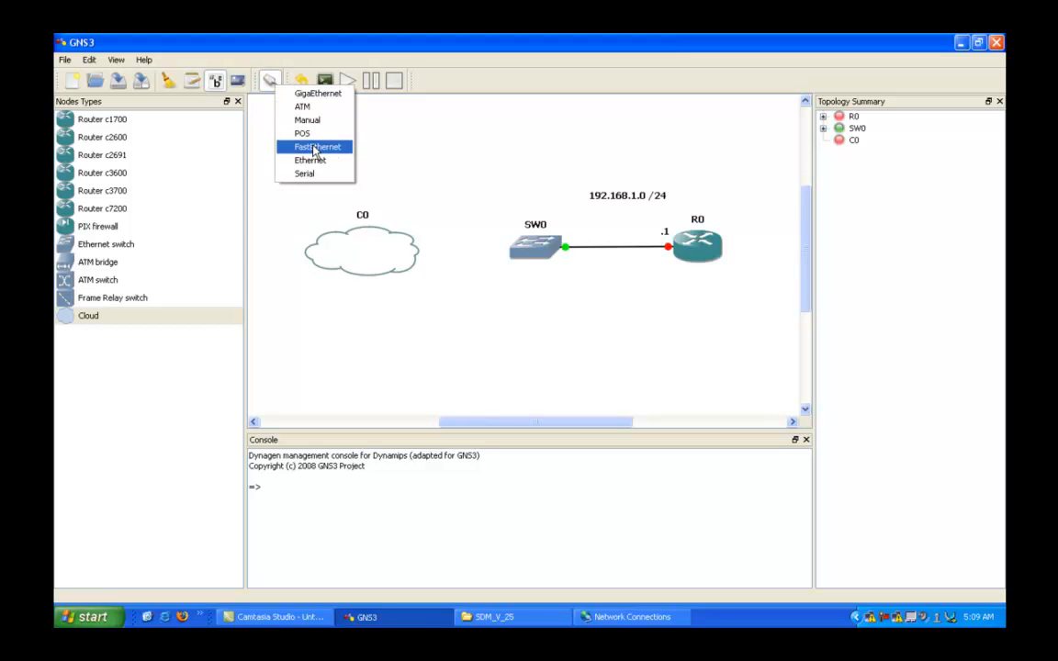
left_click(286, 145)
left_click(270, 81)
left_click(270, 81)
left_click(303, 139)
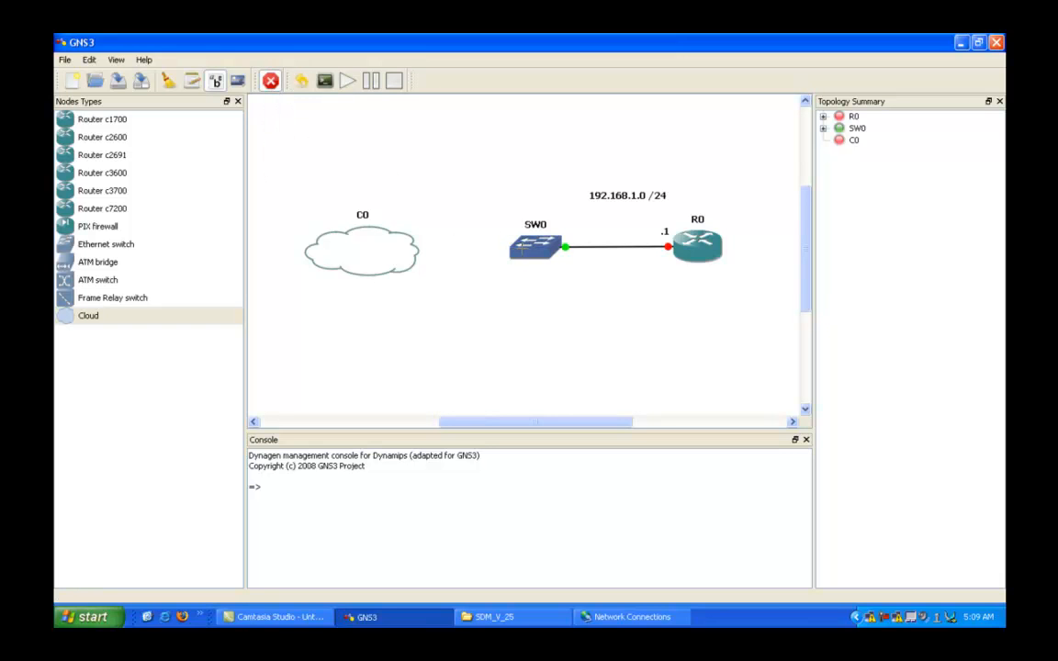
left_click(536, 246)
left_click(397, 248)
left_click(397, 249)
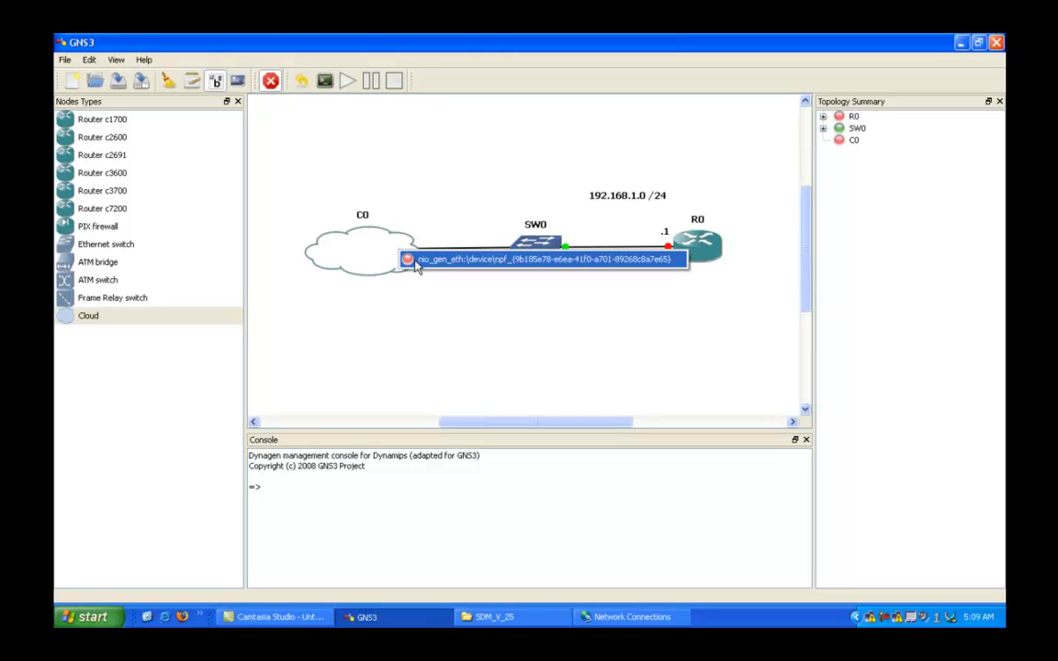
left_click(462, 260)
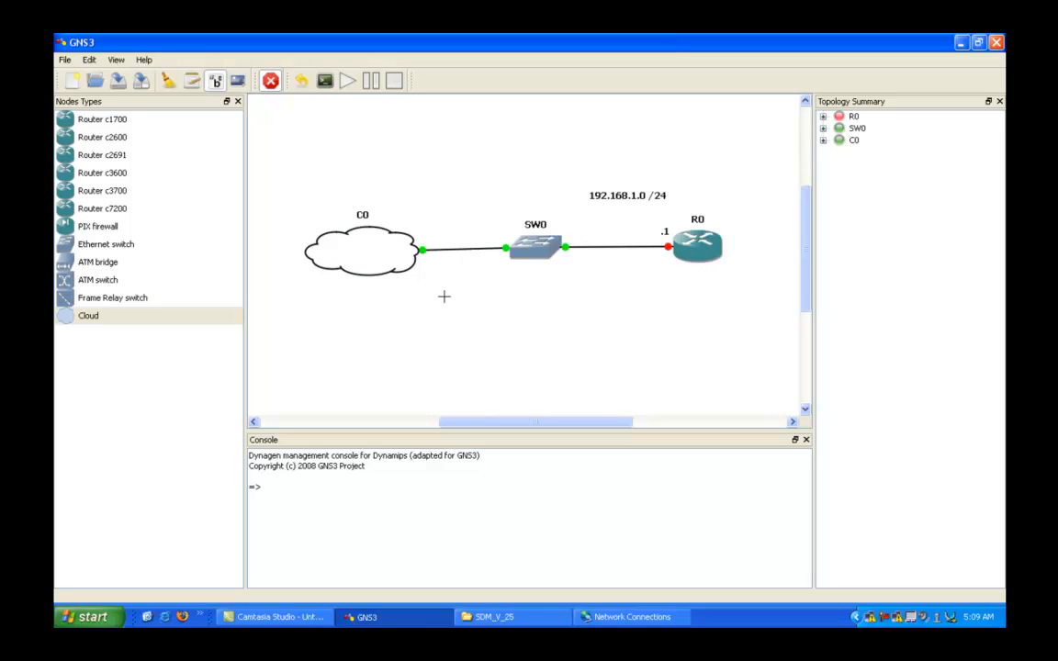